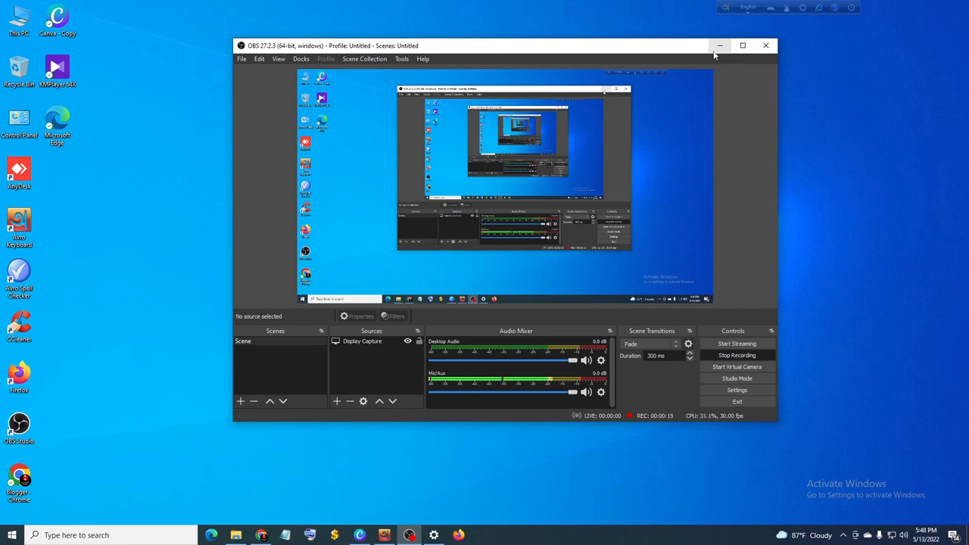
Step: Switch from OBS to Firefox and decline making it the default browser
click(719, 45)
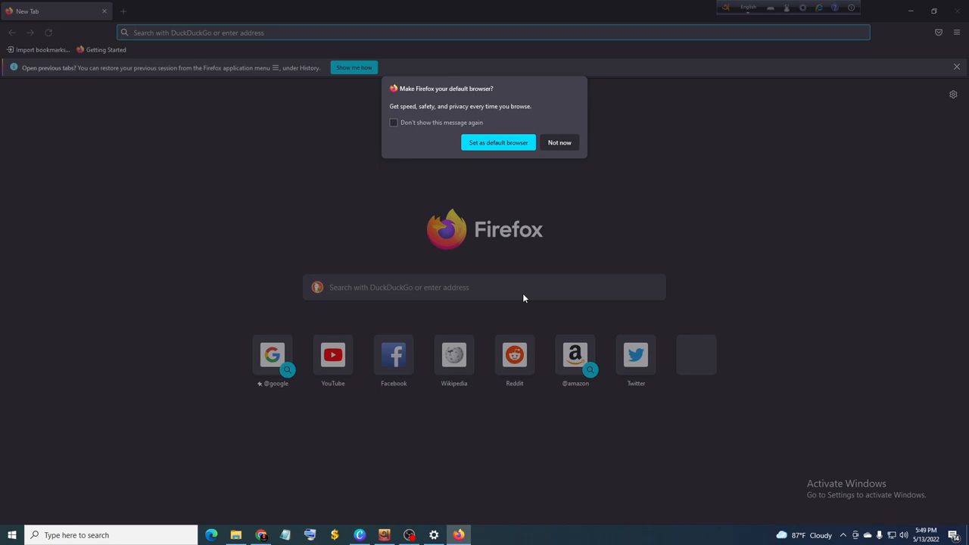
click(559, 142)
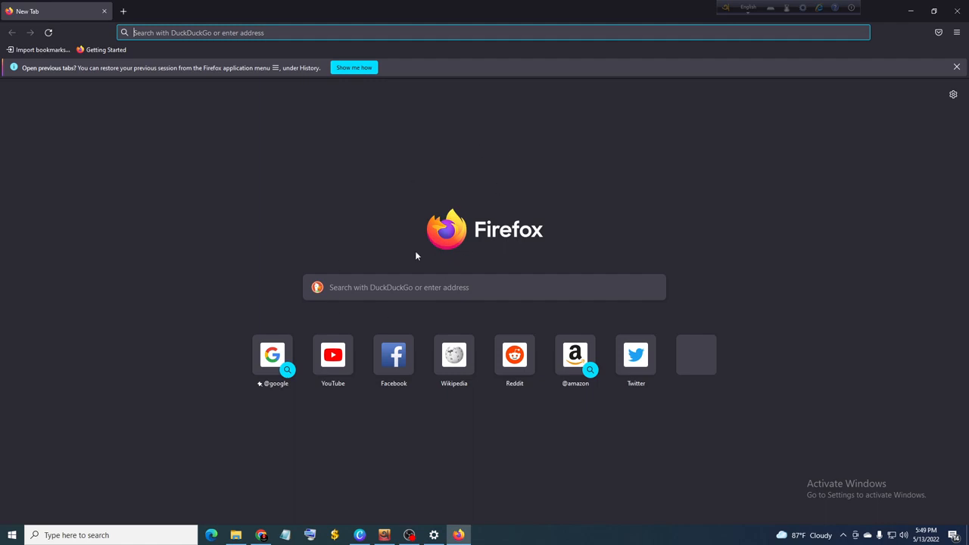
Step: Remove the Twitter, Google and Facebook shortcuts from the new-tab page
click(718, 338)
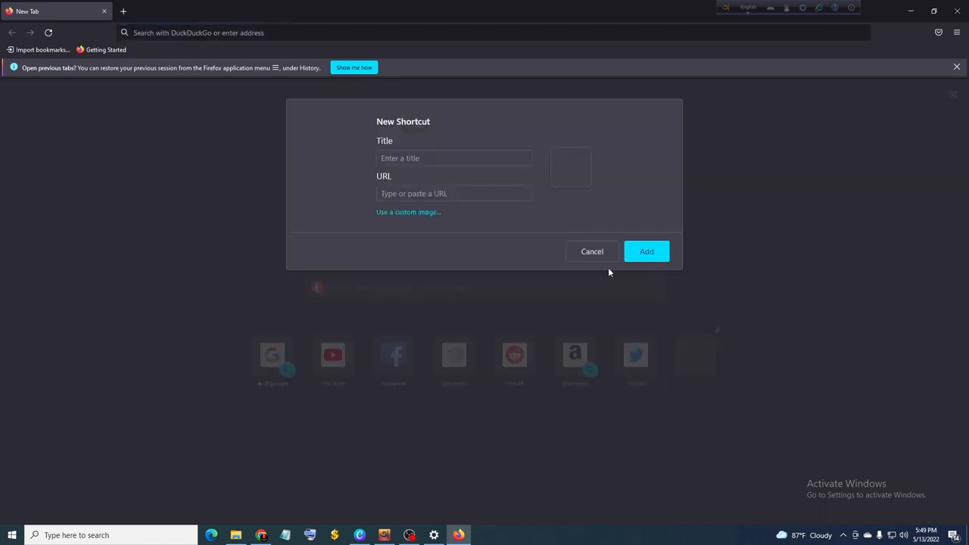
click(581, 251)
click(657, 333)
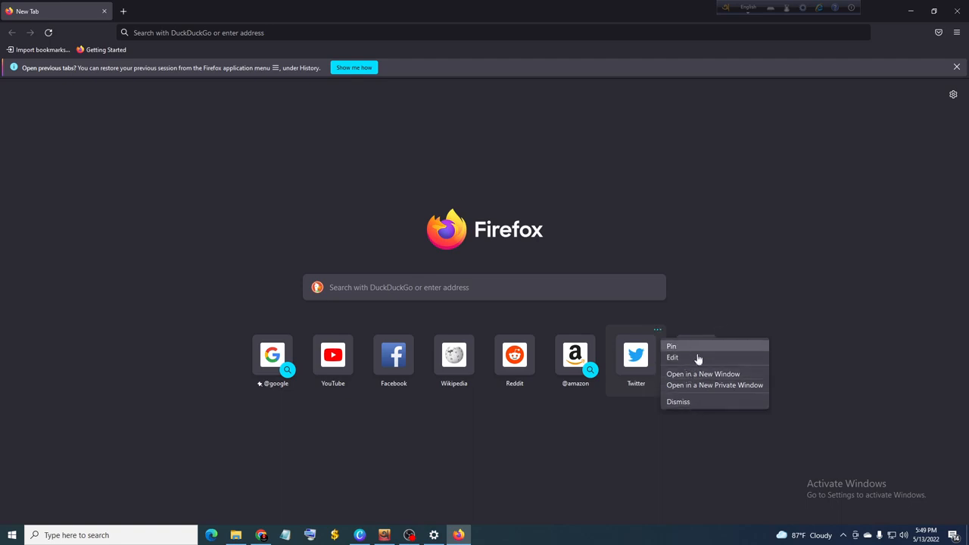
click(701, 403)
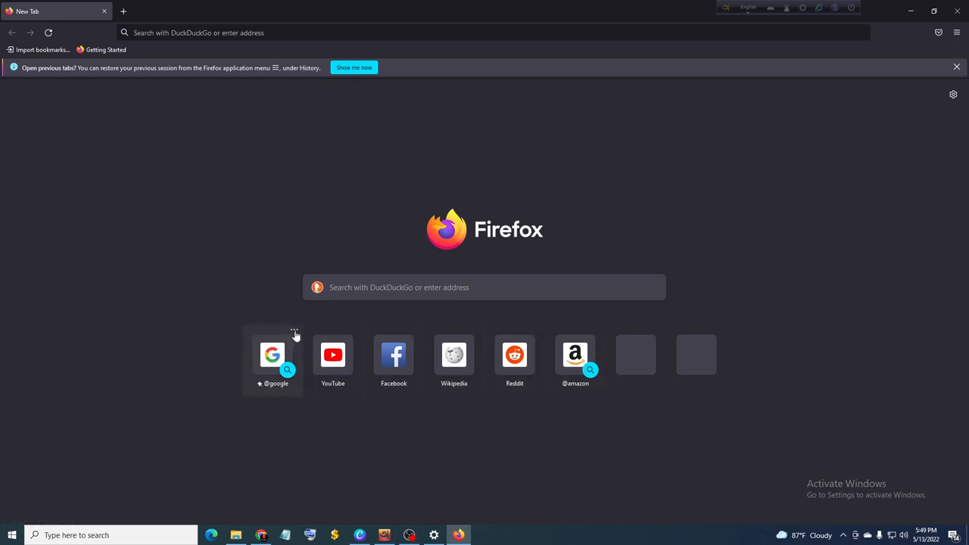
click(295, 333)
click(313, 361)
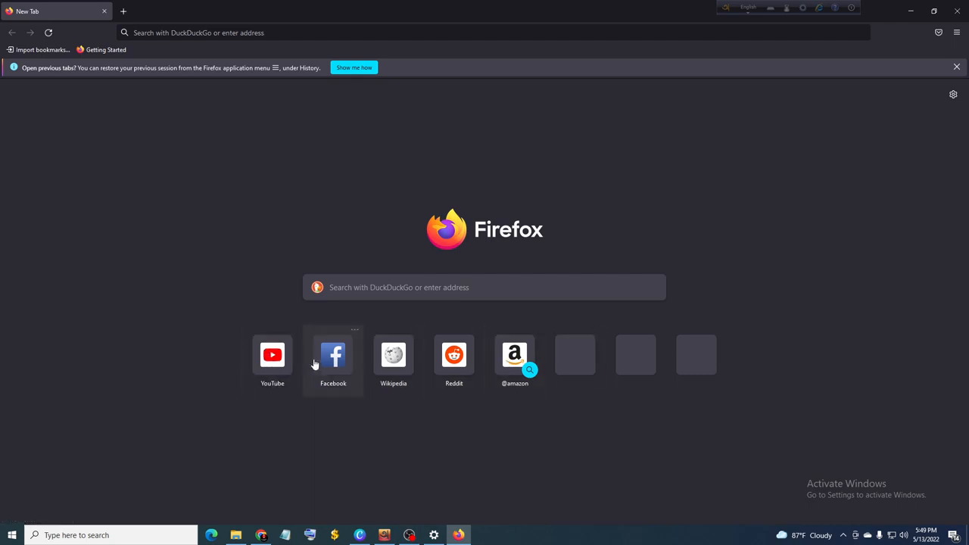
click(354, 330)
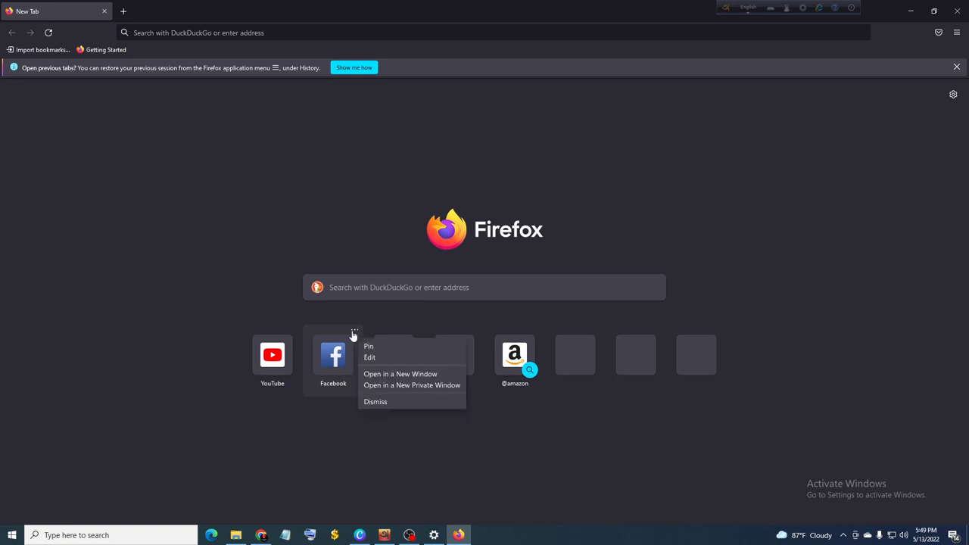
click(376, 403)
Step: Remove the remaining YouTube, Reddit, Wikipedia and Amazon shortcuts from the new-tab page
click(294, 330)
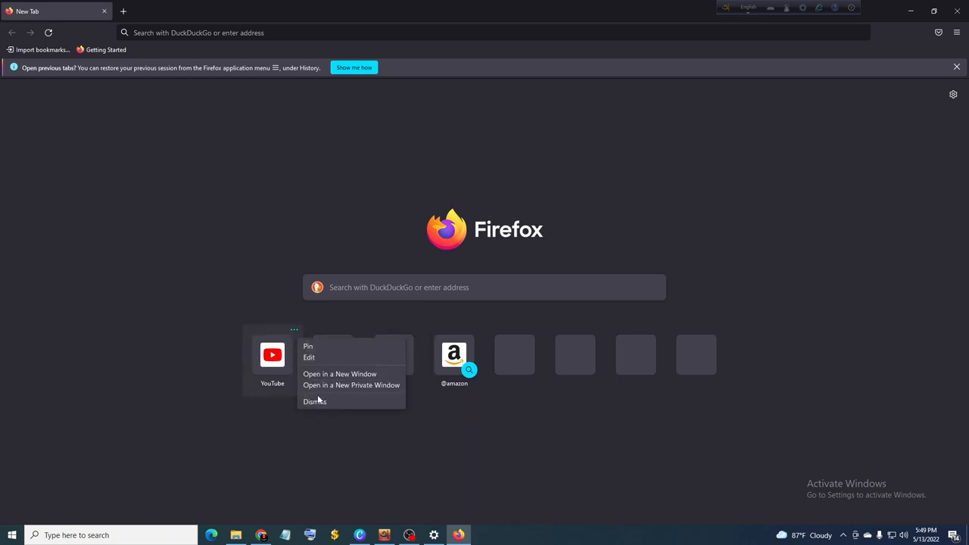
click(315, 402)
click(354, 330)
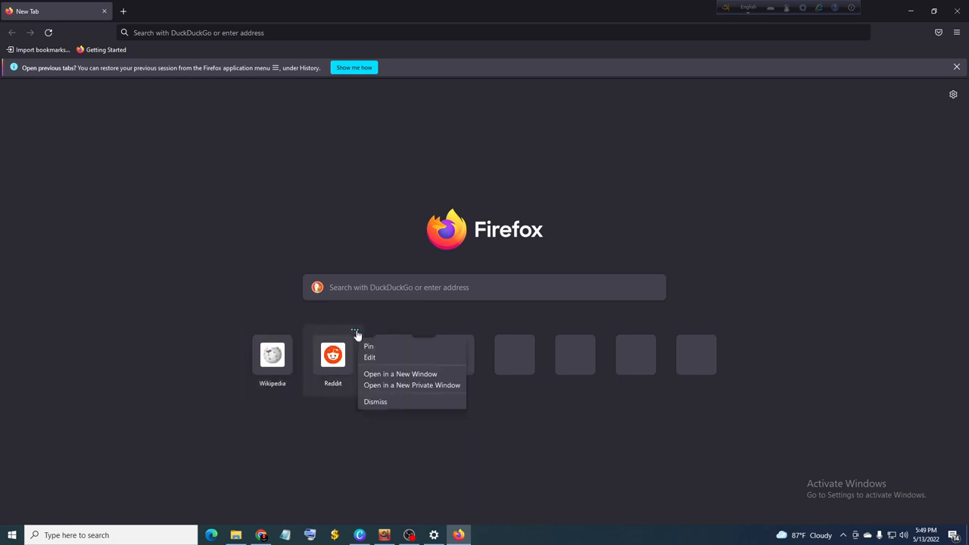
click(370, 403)
click(295, 330)
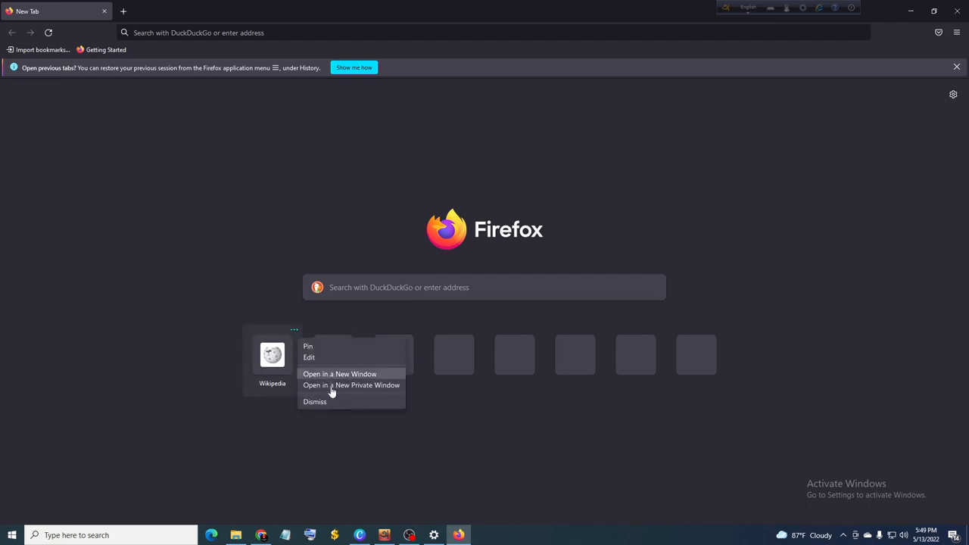
click(327, 402)
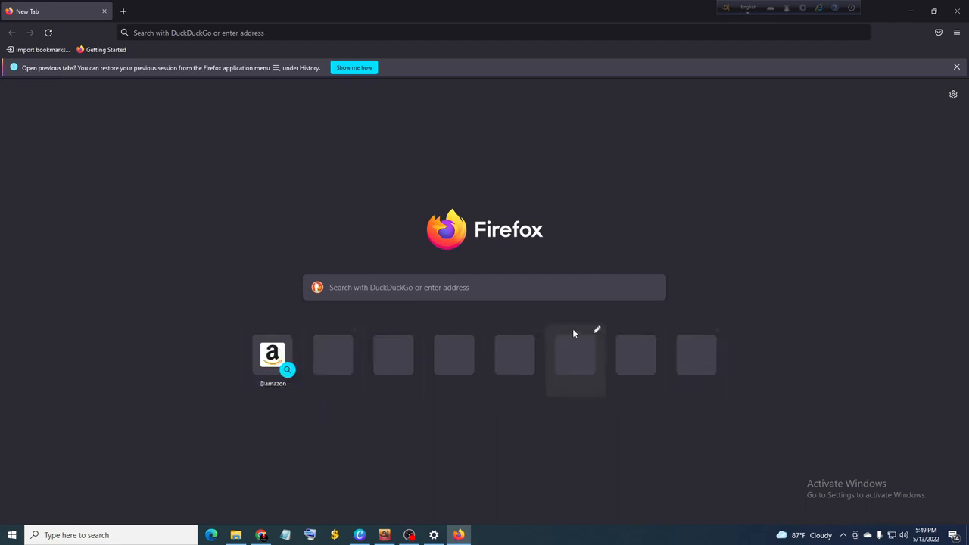
click(656, 332)
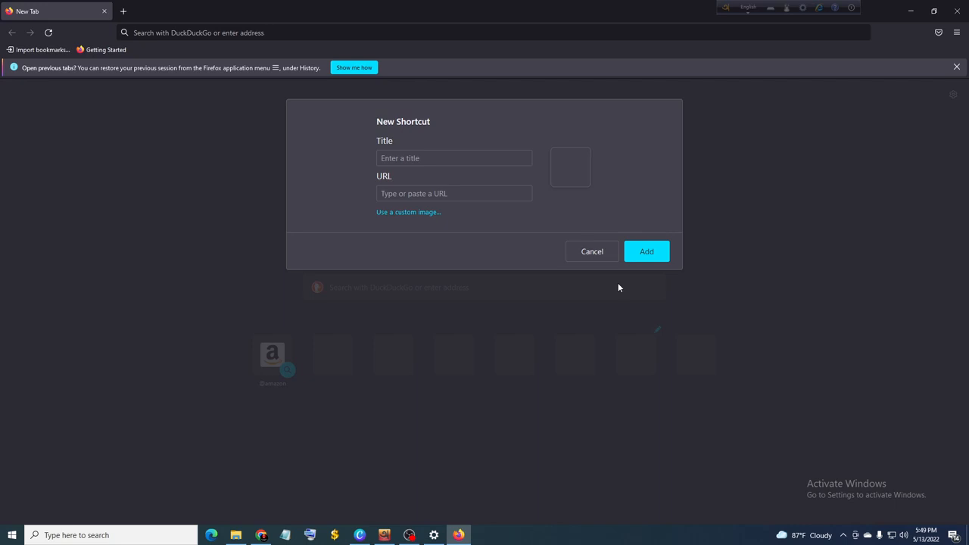
click(593, 253)
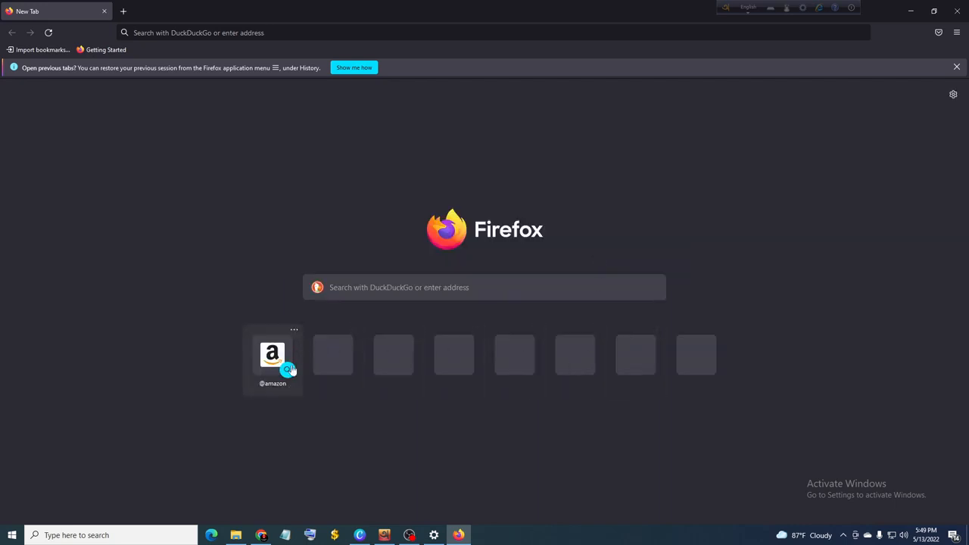
click(294, 331)
click(314, 362)
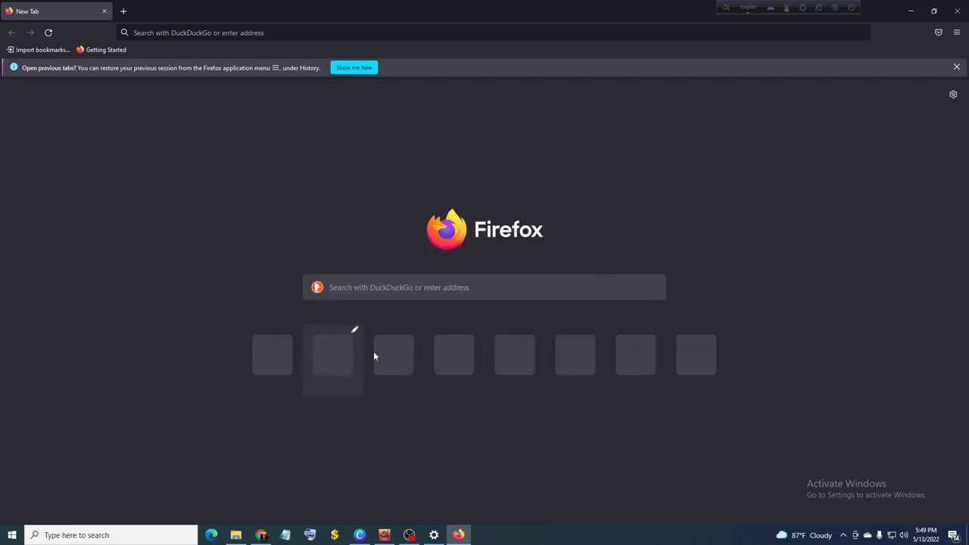
Step: Turn off the Shortcuts section in the new-tab page's customization options
click(952, 96)
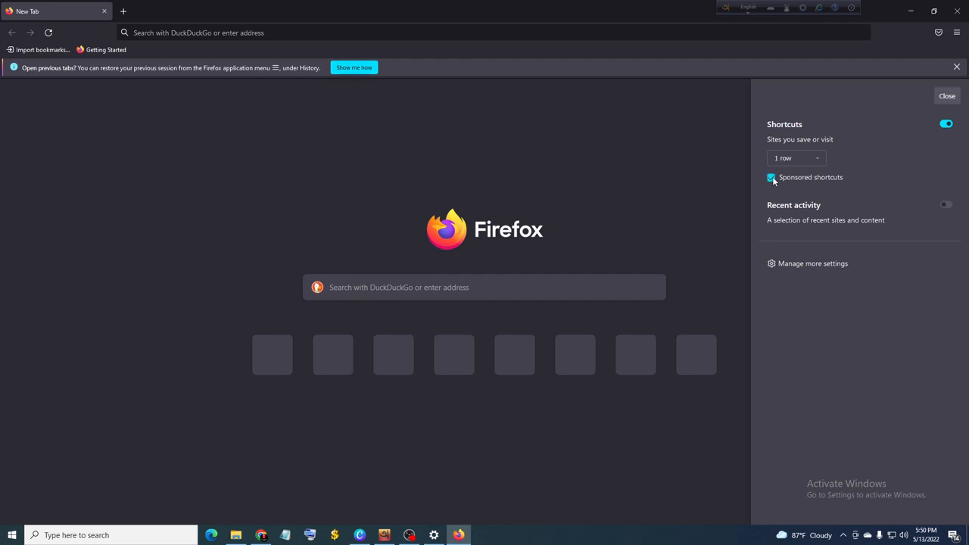
click(942, 124)
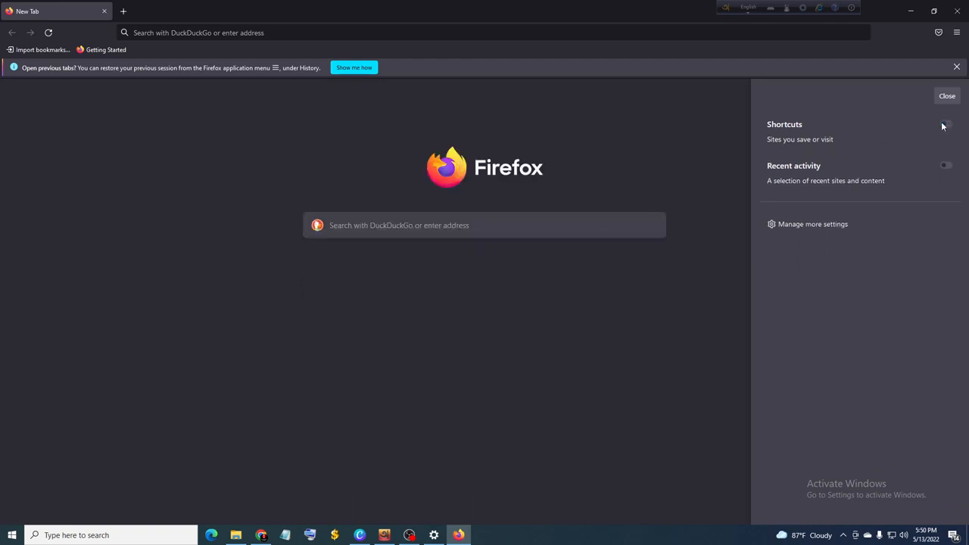
click(942, 126)
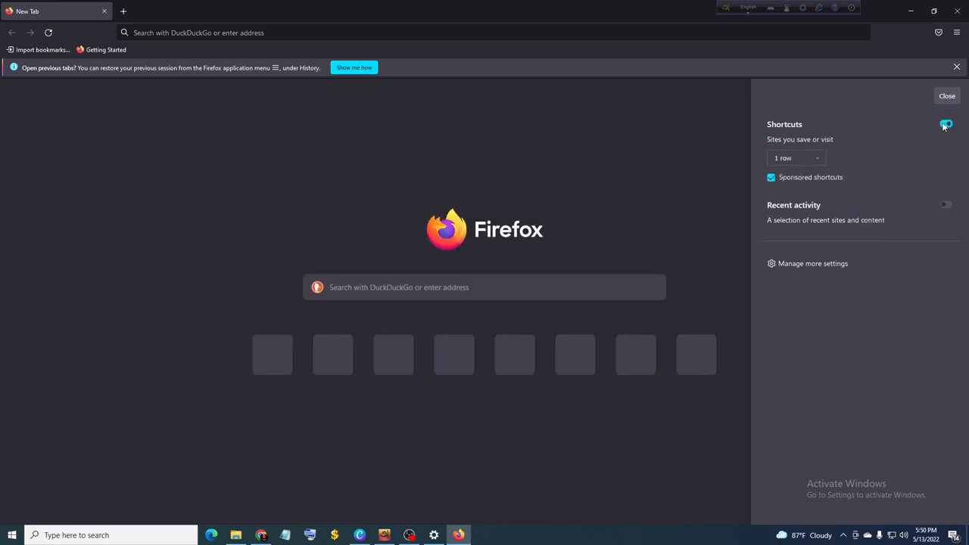
click(943, 126)
click(654, 146)
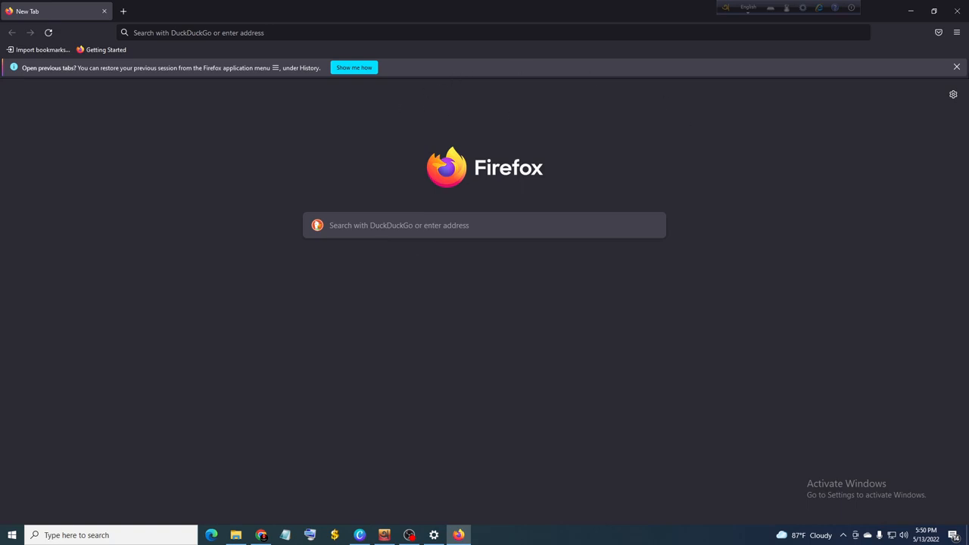
Step: Open the Search section of the browser settings
click(955, 32)
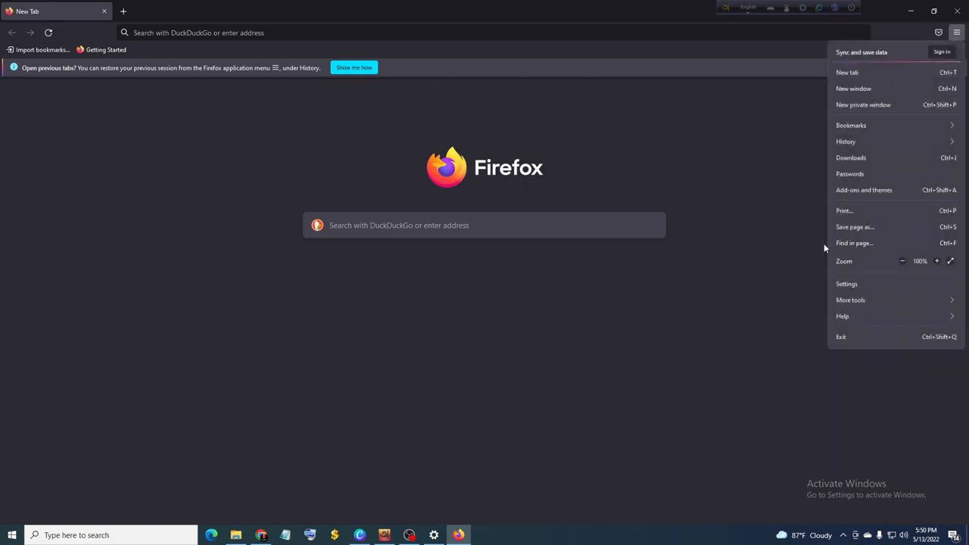
click(838, 282)
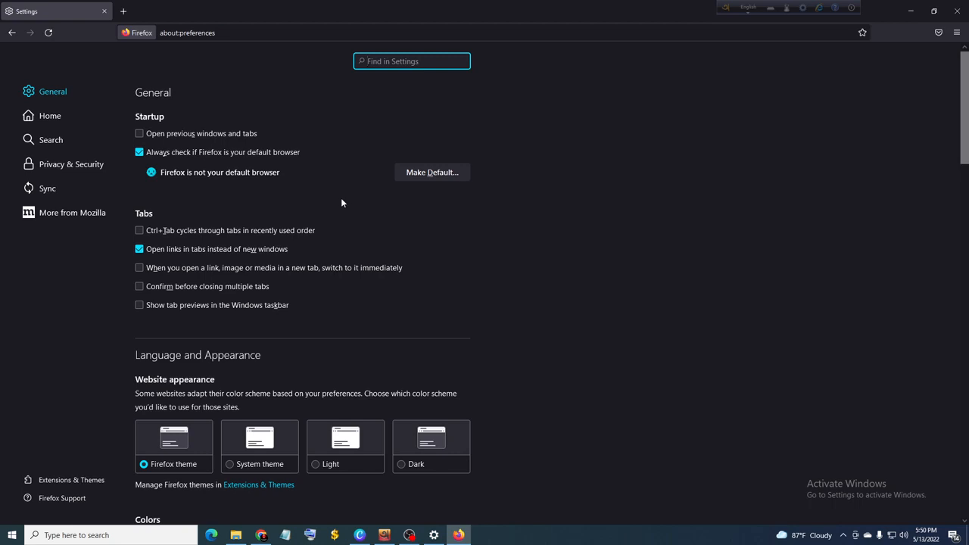
click(54, 142)
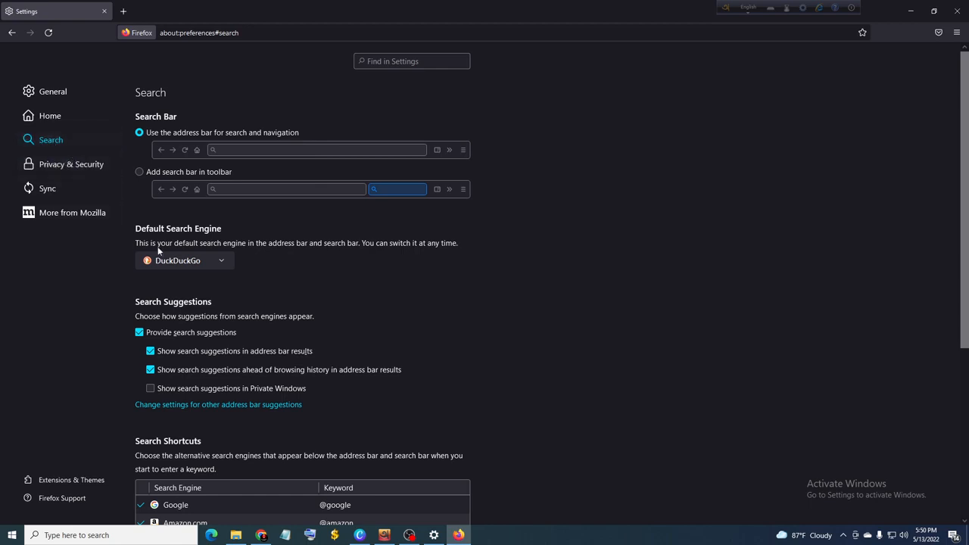
Step: Set the default search engine to Google and check the search box in a new tab
click(175, 260)
click(170, 279)
click(197, 264)
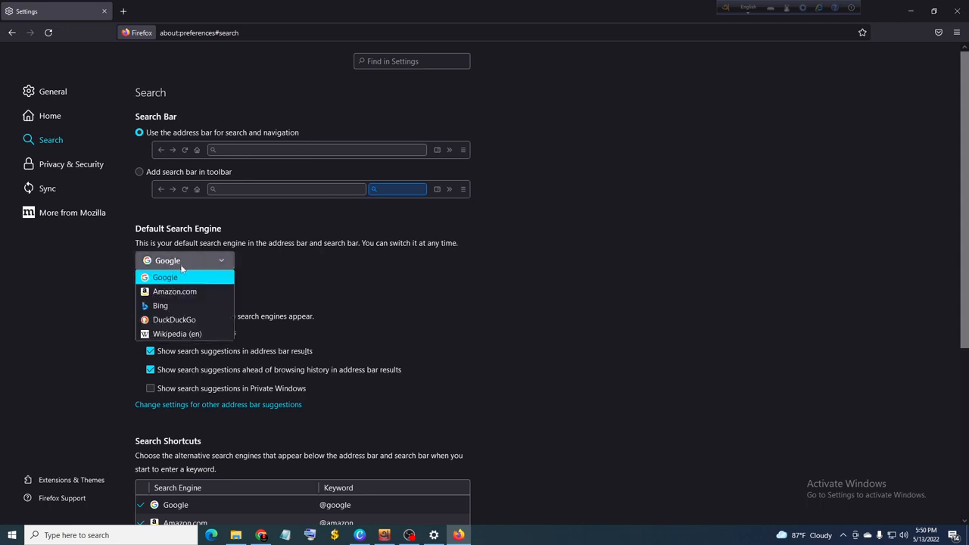
click(181, 263)
click(122, 12)
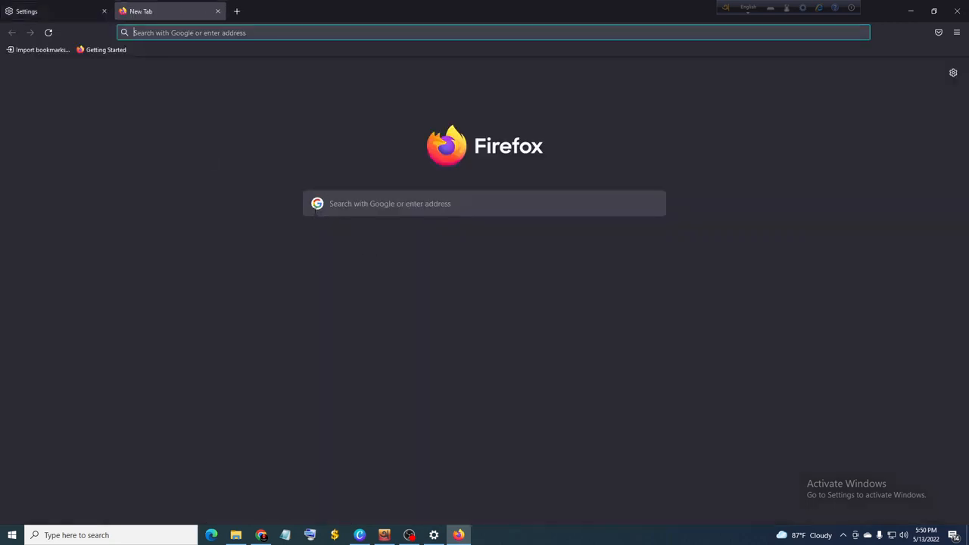
click(53, 19)
Step: Set the default search engine to DuckDuckGo and check the open new tab's search box
click(212, 262)
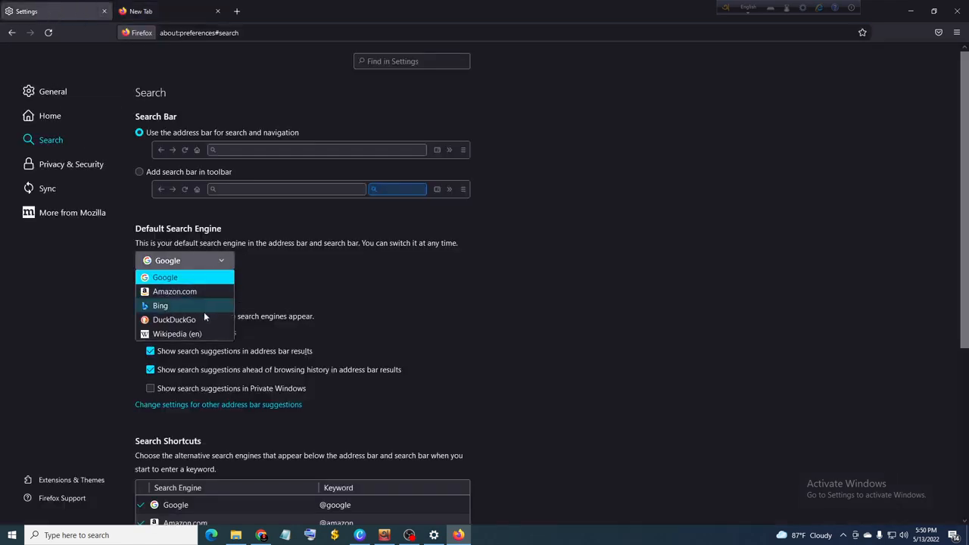
click(188, 323)
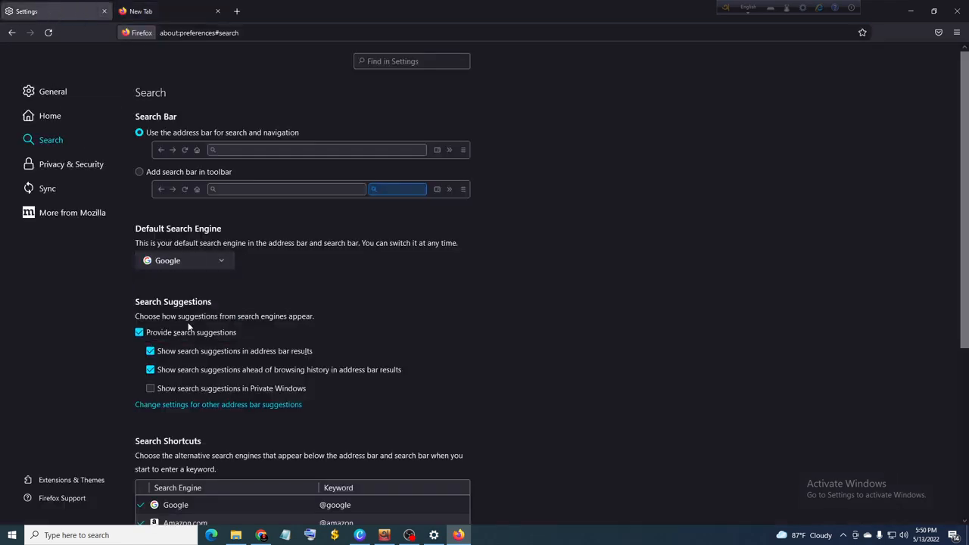
click(159, 11)
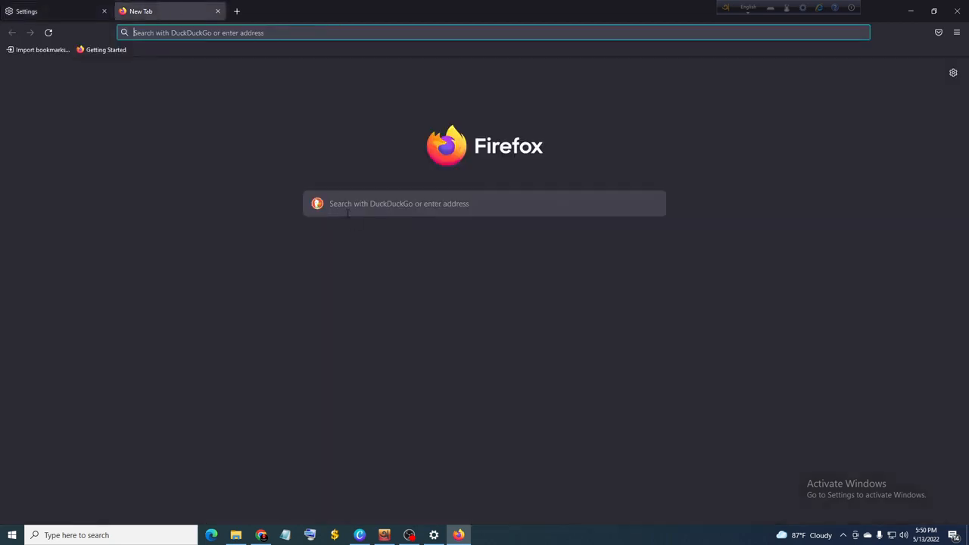
click(63, 17)
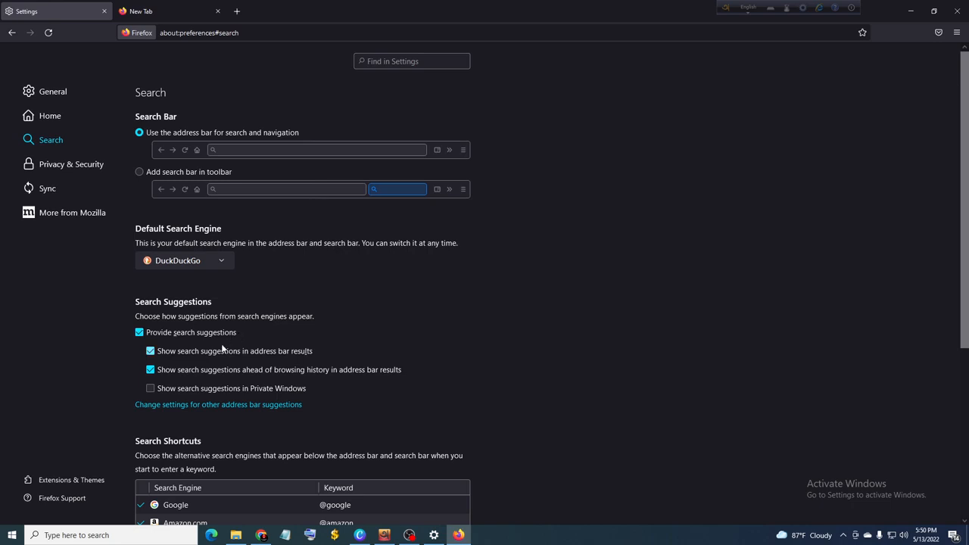
Step: Review the search suggestion options and the list of search shortcuts with their keywords
scroll(222, 348, down, 3)
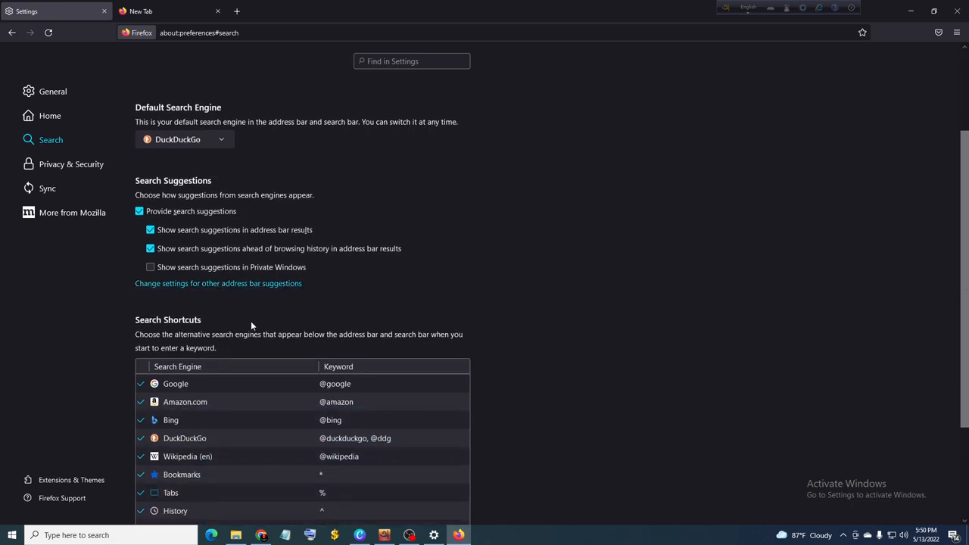
scroll(252, 321, up, 3)
scroll(262, 286, down, 6)
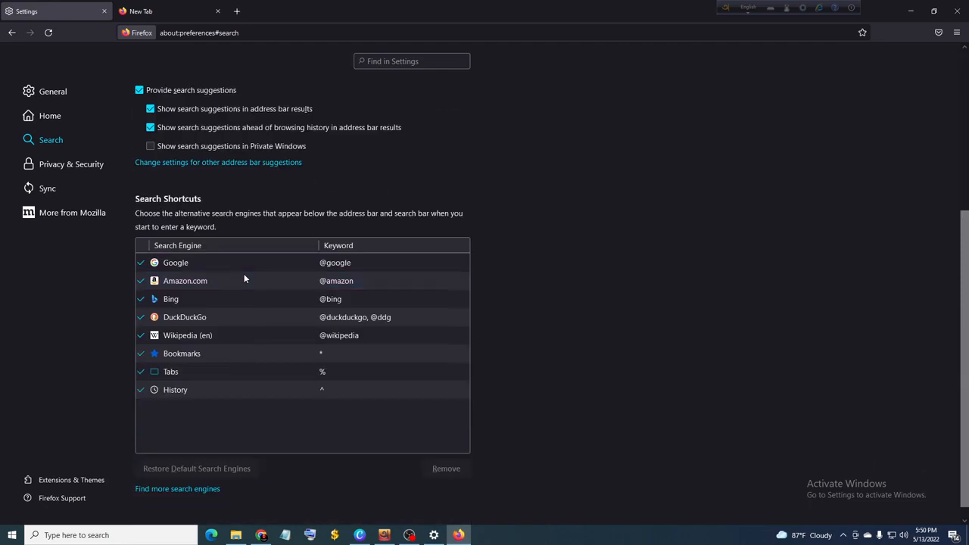
click(244, 277)
click(227, 323)
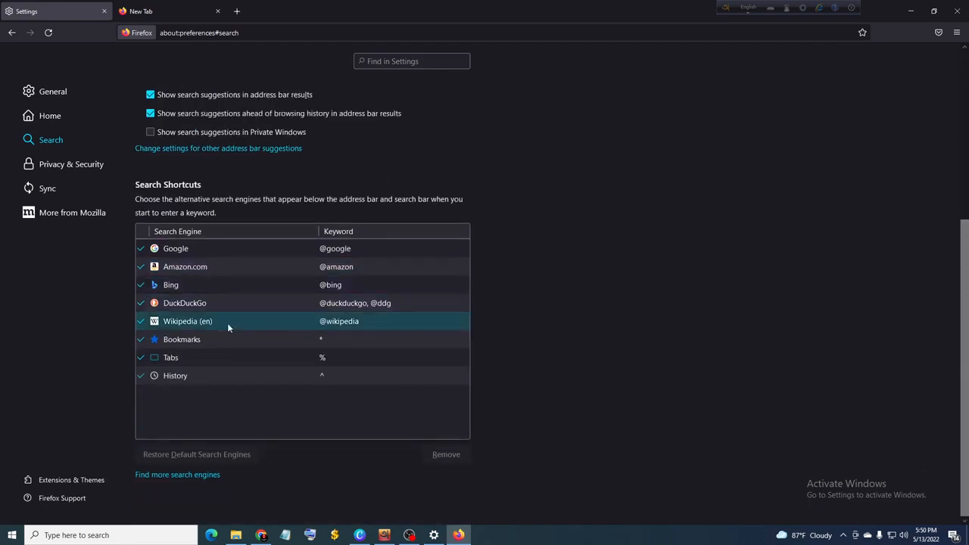
click(193, 380)
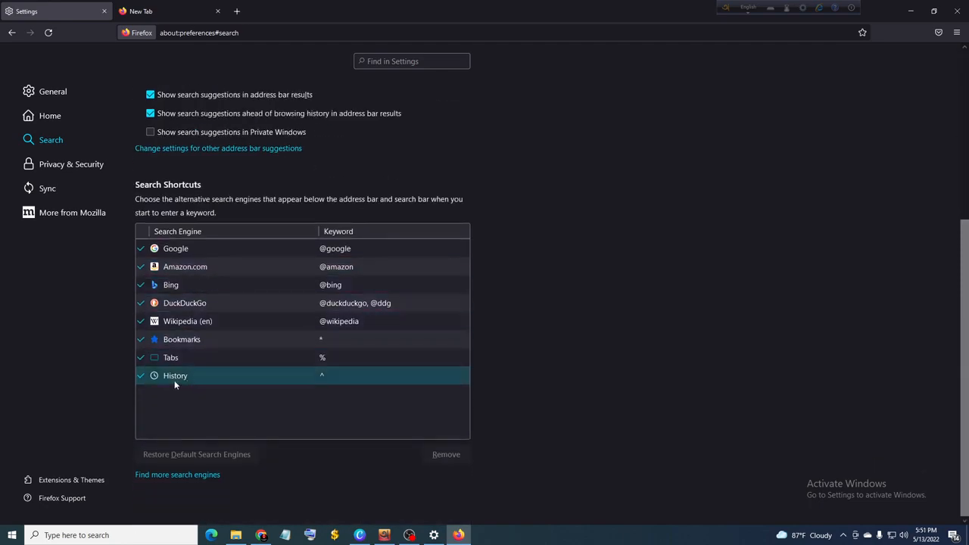
scroll(174, 380, up, 3)
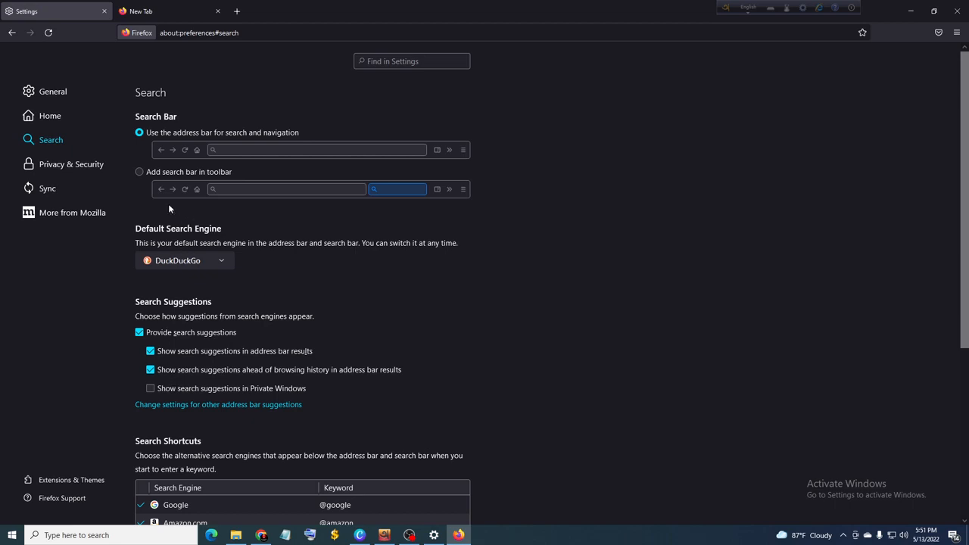
Step: In the Privacy & Security settings, set the "Do Not Track" signal to Always
click(66, 168)
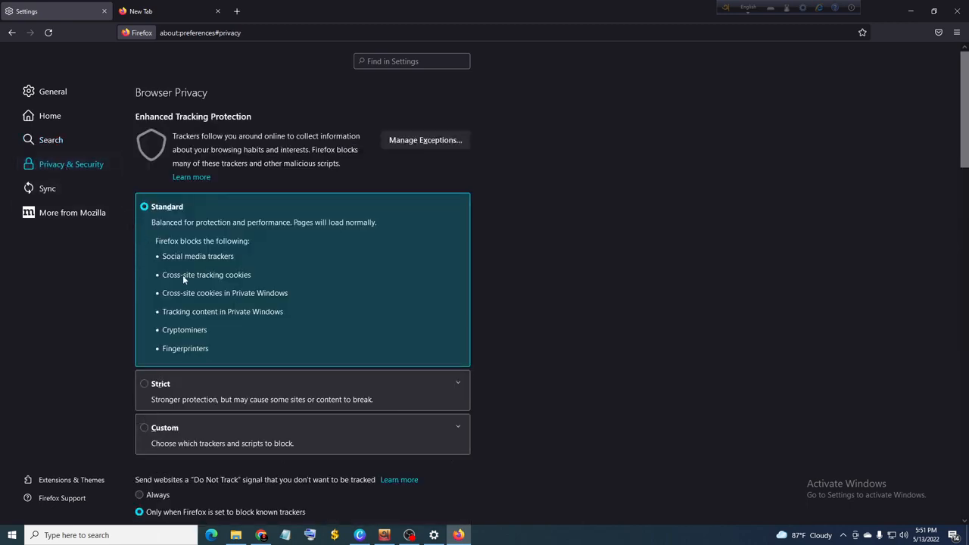
scroll(184, 278, down, 3)
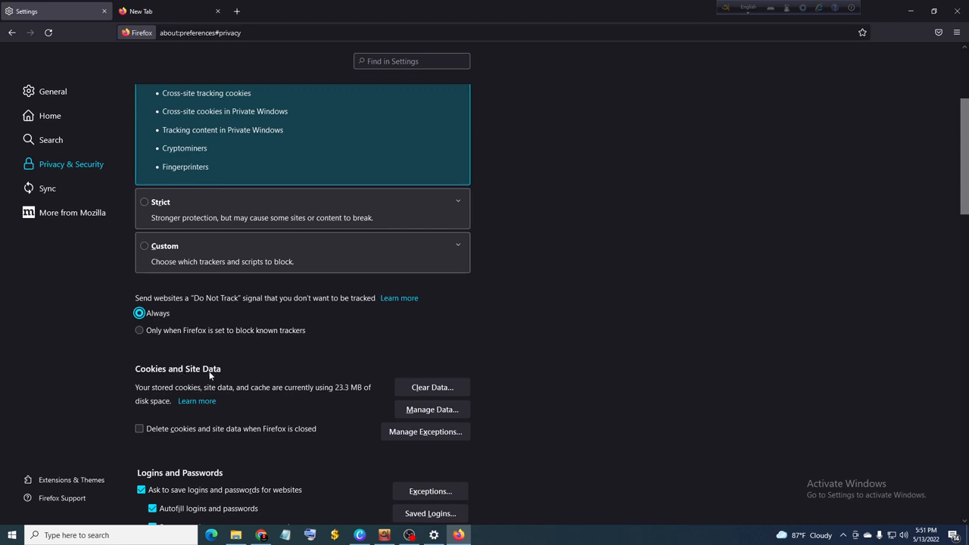
scroll(209, 370, down, 2)
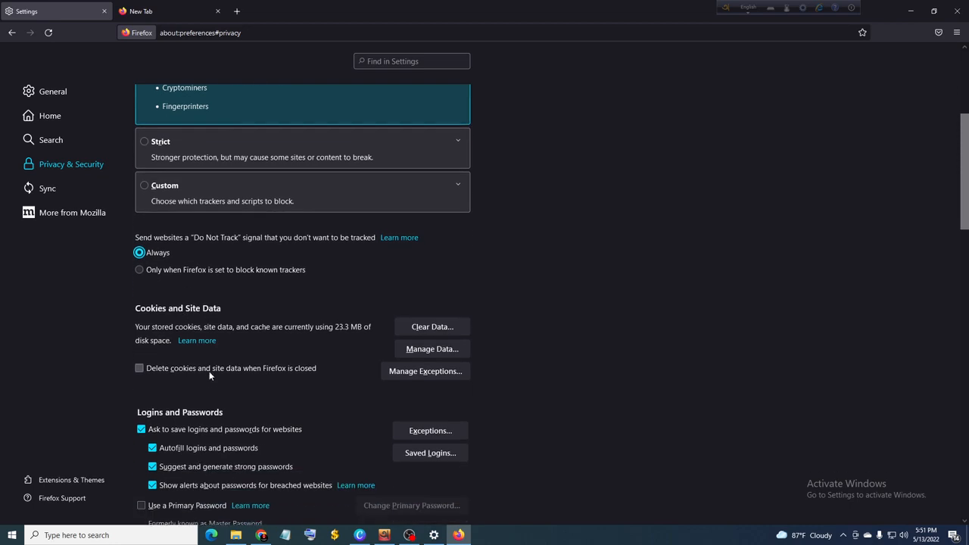
Step: Enable deleting cookies and site data when Firefox is closed, and toggle asking to save logins and passwords off and back on
click(139, 368)
scroll(172, 379, down, 1)
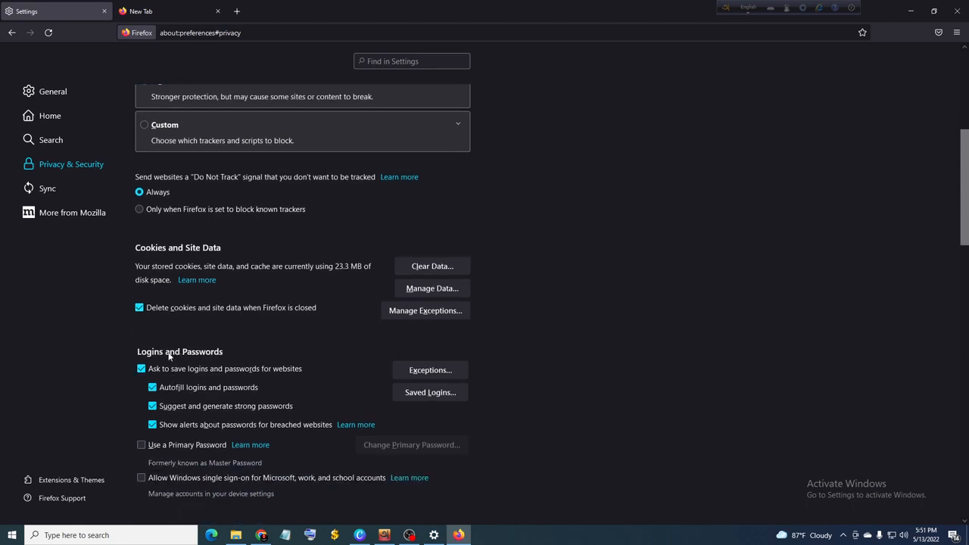
click(140, 369)
click(140, 370)
scroll(173, 386, down, 1)
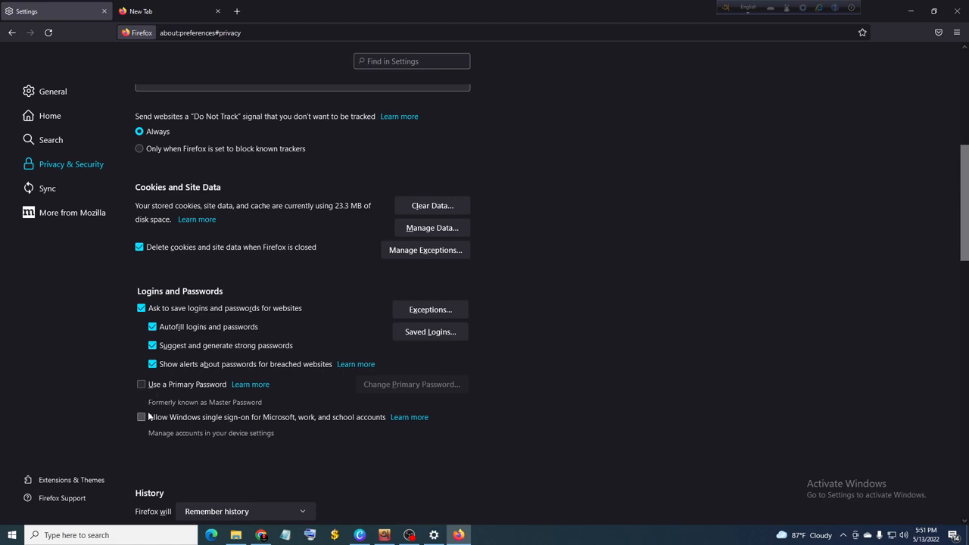
scroll(197, 417, down, 2)
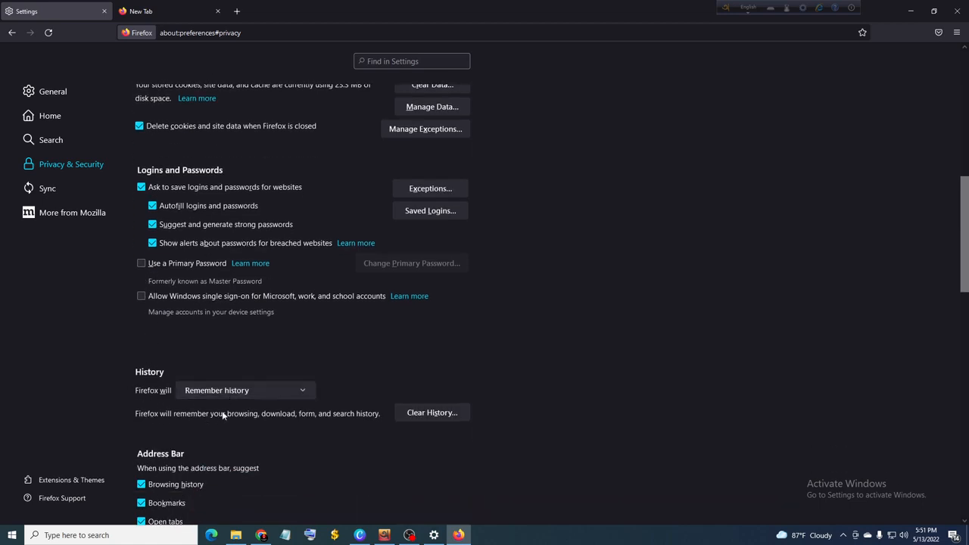
scroll(157, 400, down, 2)
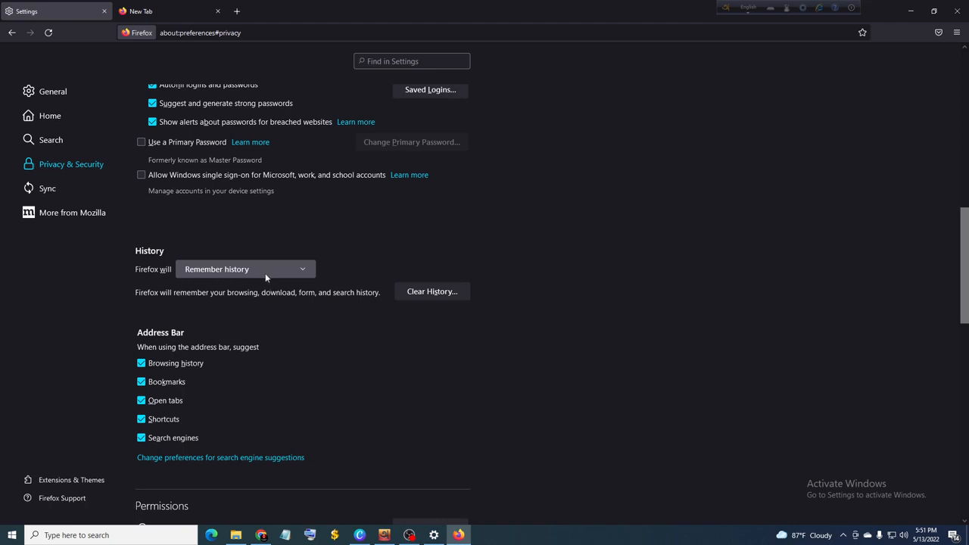
click(306, 271)
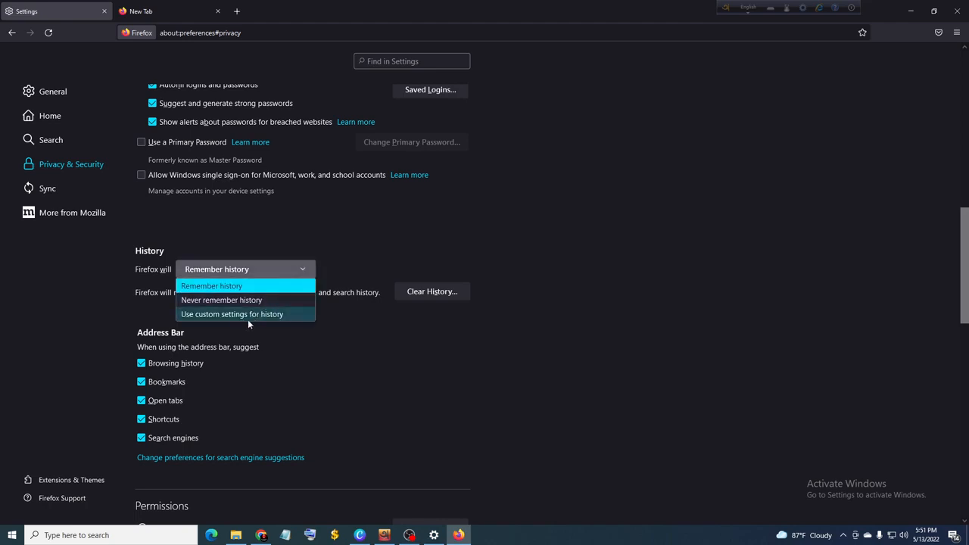
click(224, 302)
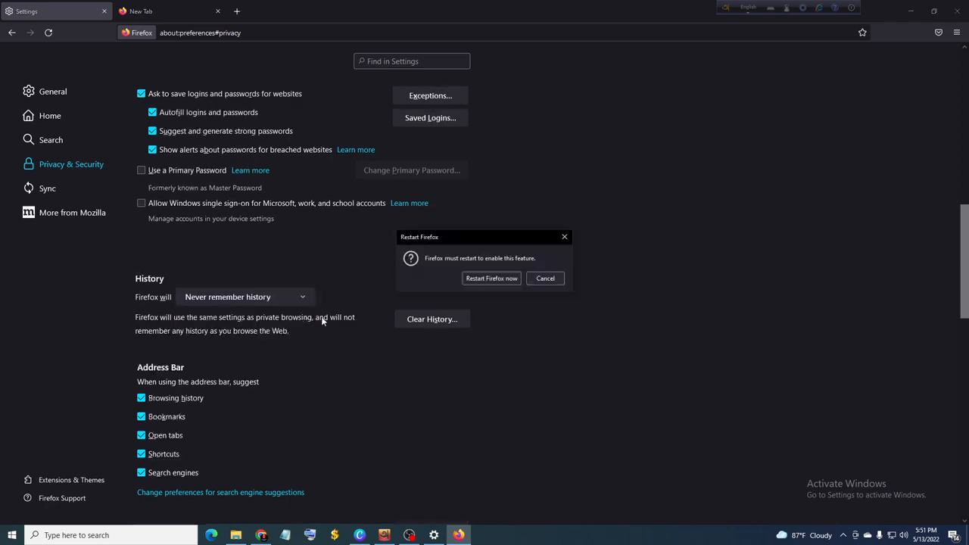
click(544, 279)
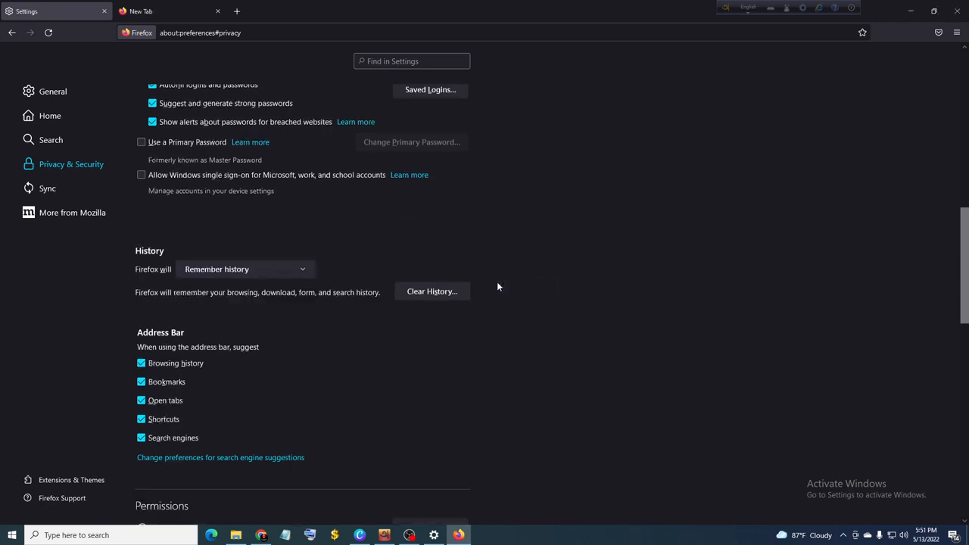
Step: Set the history option to "Never remember history", restart Firefox to apply it, and decline making it the default browser
click(272, 271)
click(257, 301)
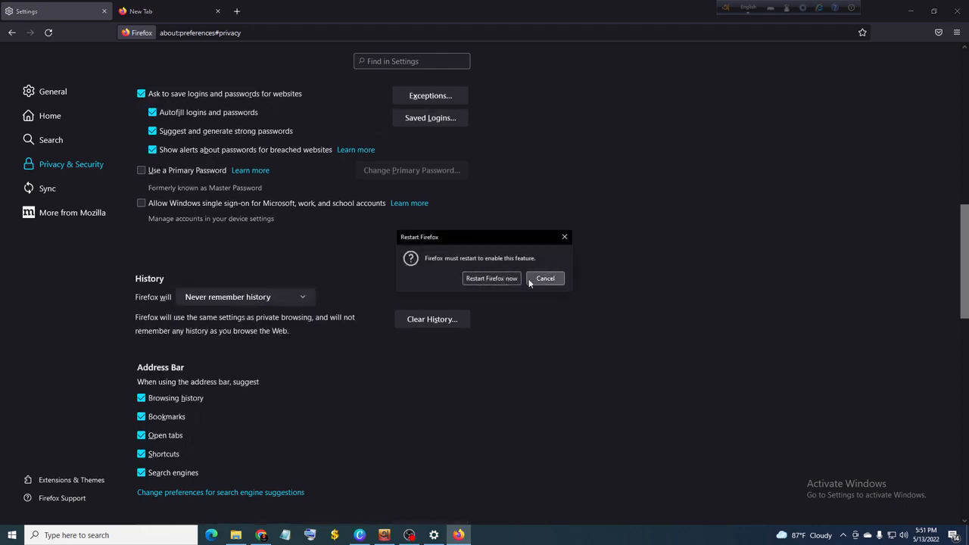
click(494, 280)
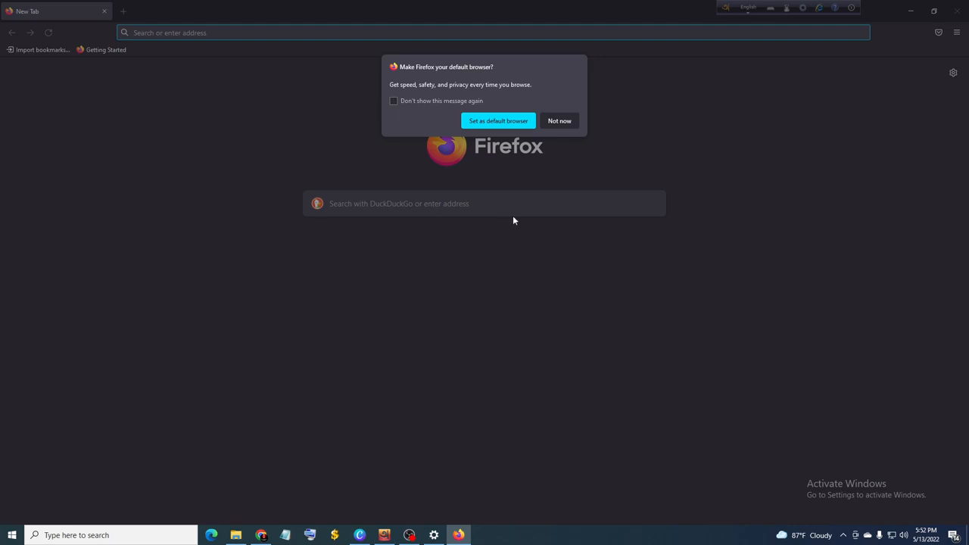
click(557, 122)
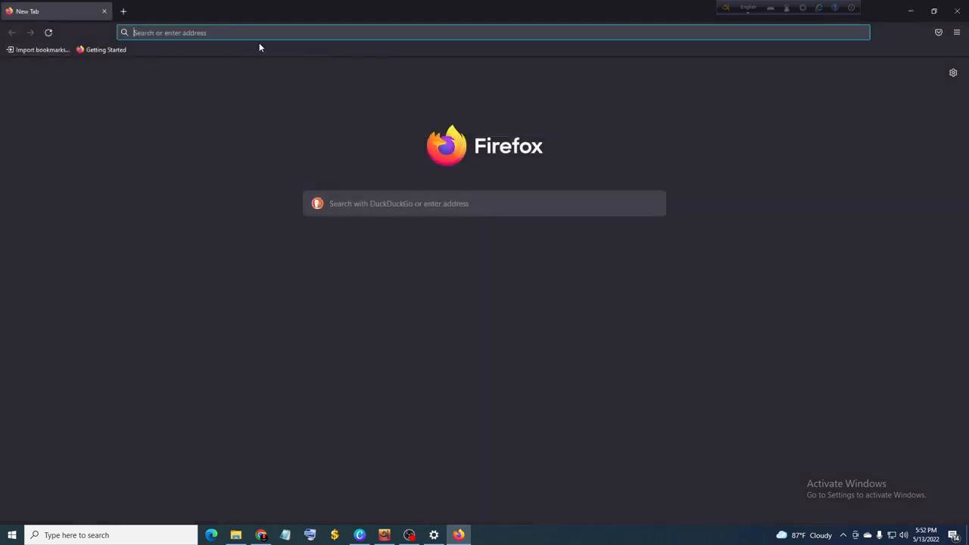
Step: Reopen the Privacy & Security settings and check the history option and address bar suggestions
click(957, 32)
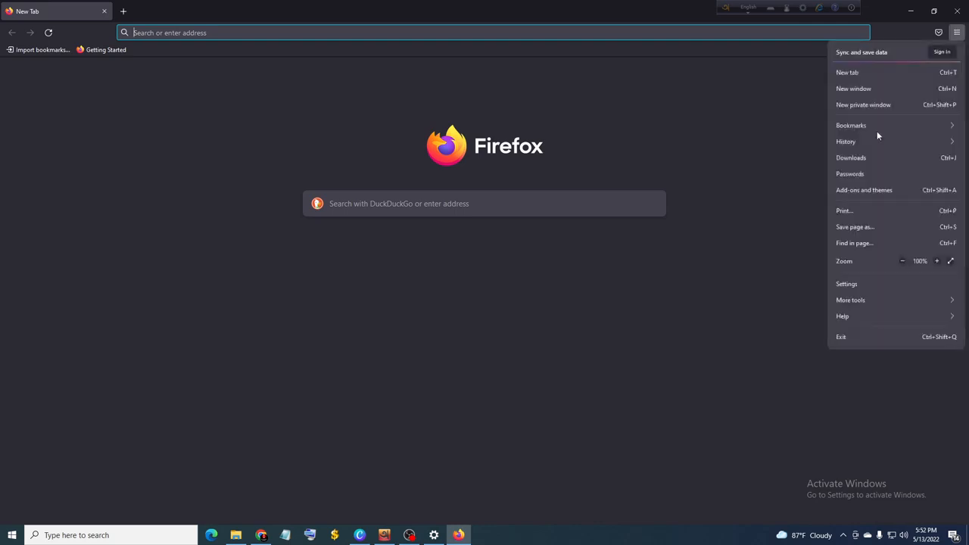
click(841, 288)
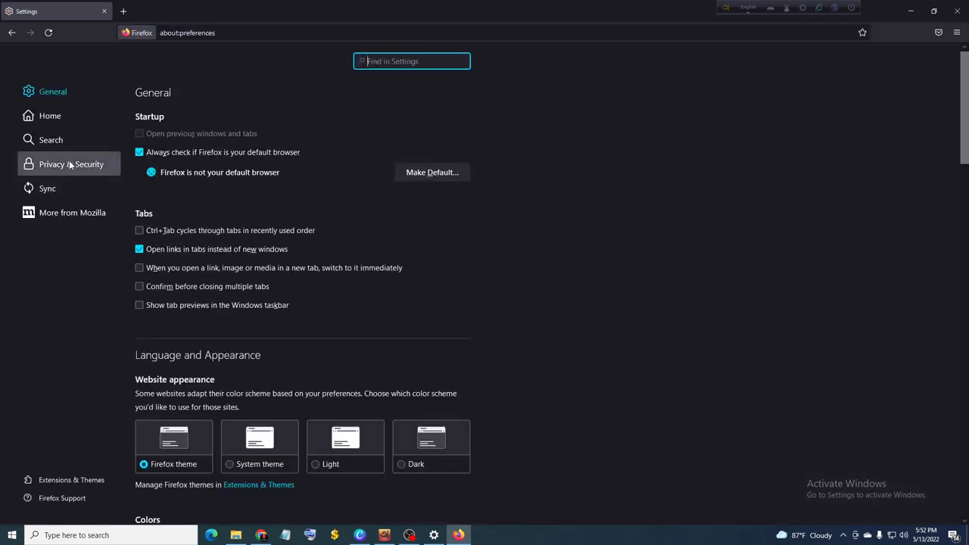
click(71, 164)
scroll(241, 352, down, 3)
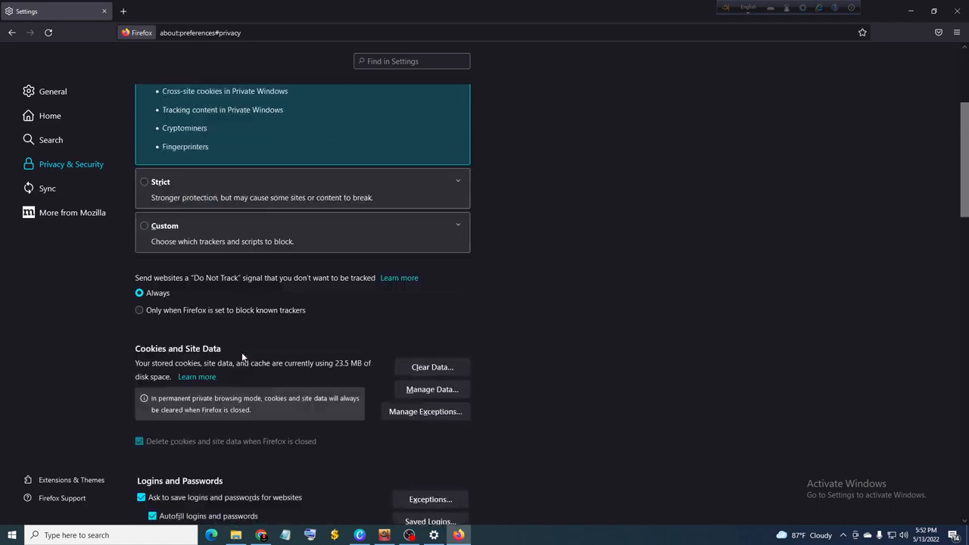
scroll(241, 352, down, 3)
scroll(241, 351, down, 1)
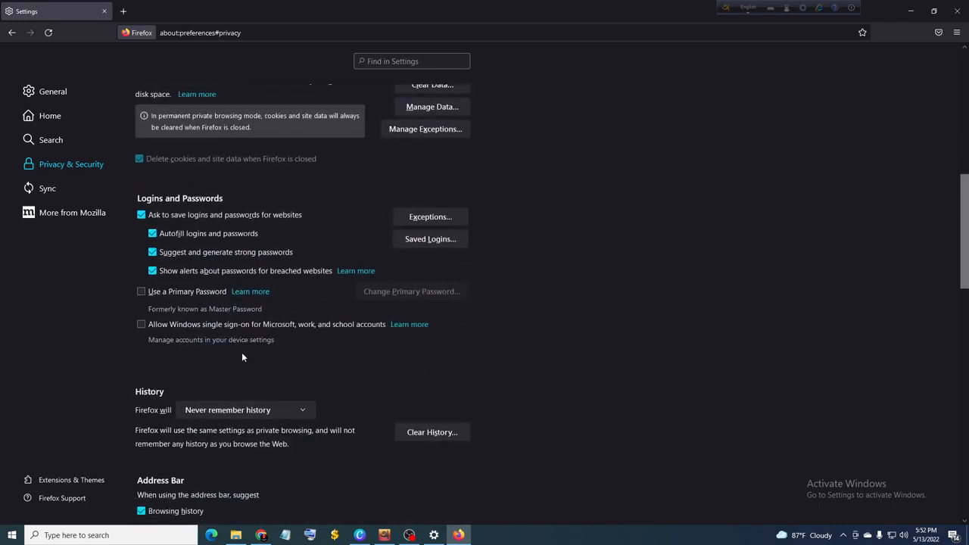
scroll(242, 356, down, 3)
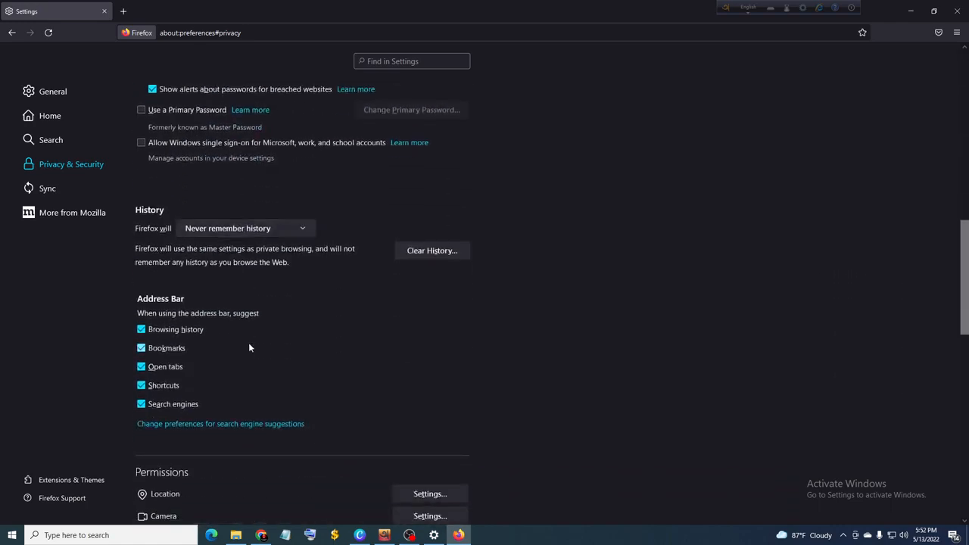
Step: Block new website requests to access the location and the camera, saving both permission settings
scroll(253, 336, down, 4)
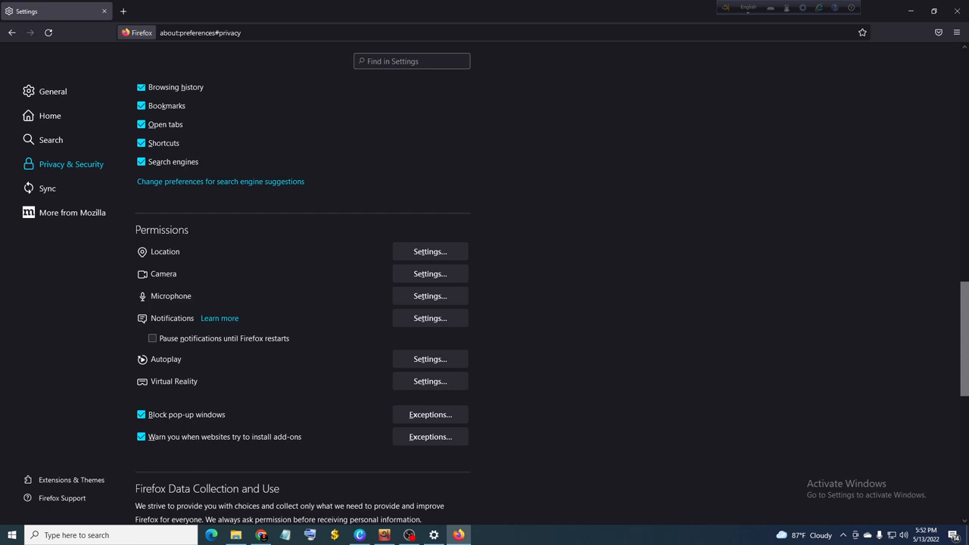
click(423, 253)
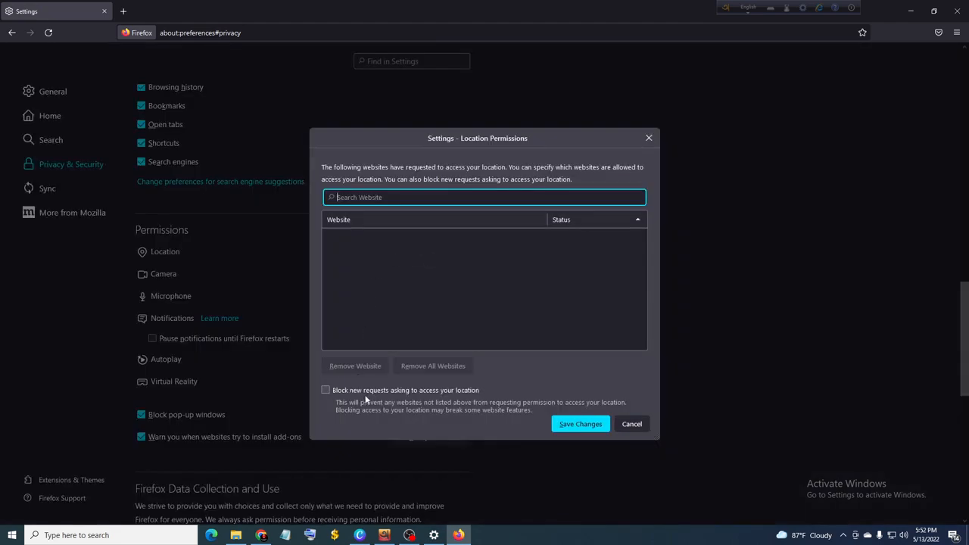
click(326, 390)
click(567, 422)
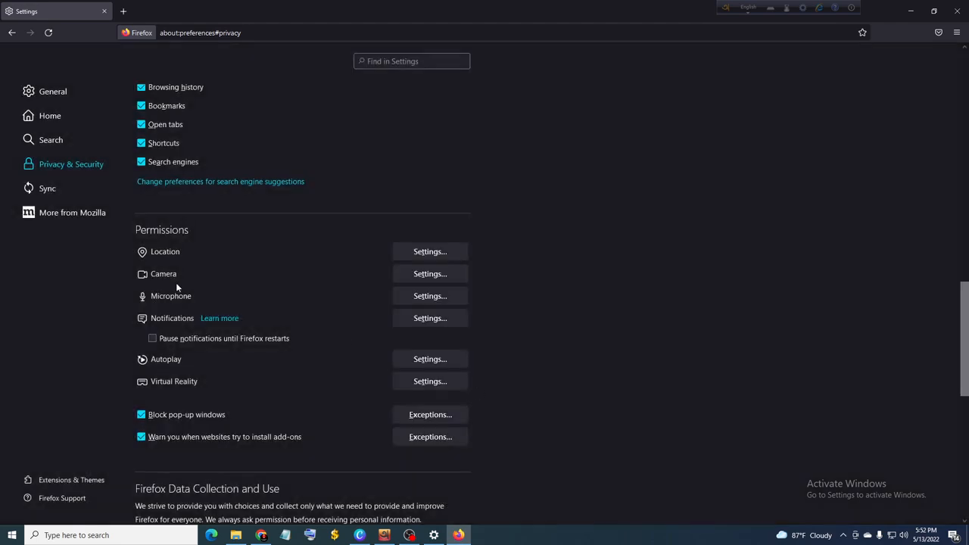
click(430, 280)
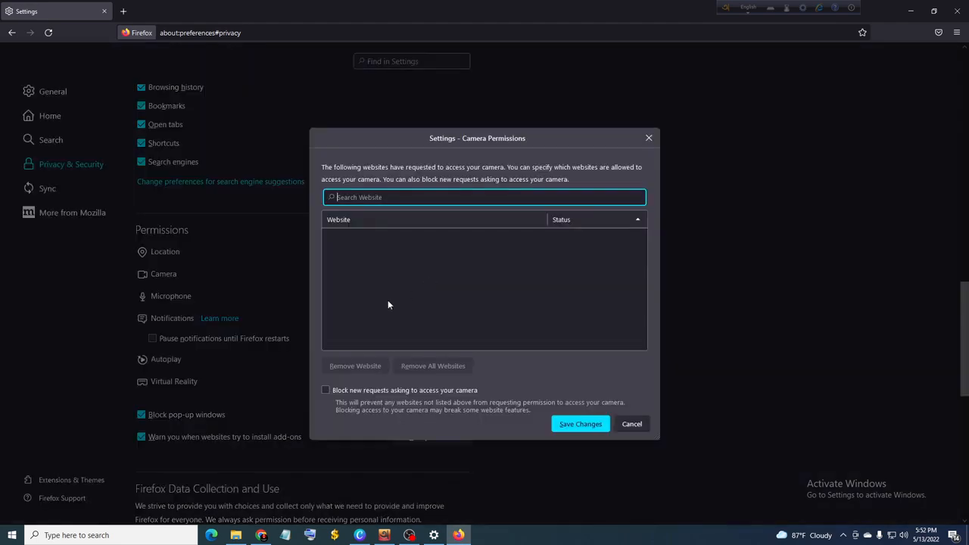
click(325, 390)
click(578, 423)
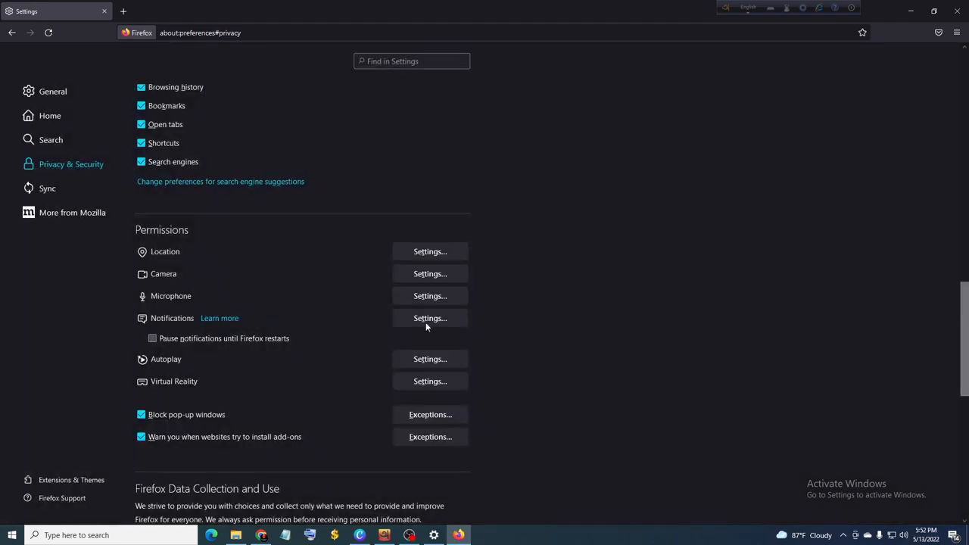
Step: Block new website requests to access the microphone and to allow notifications, saving both permission settings
click(430, 295)
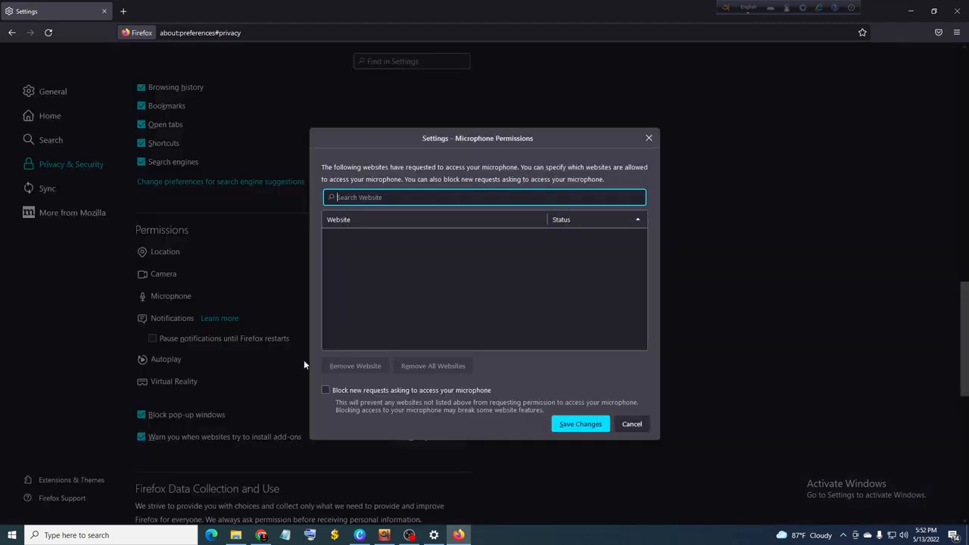
click(325, 391)
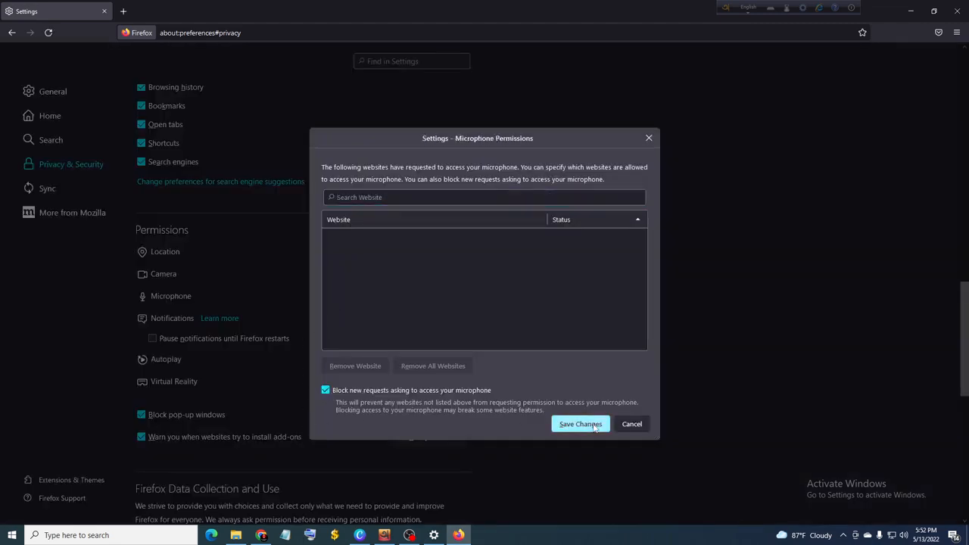
click(579, 424)
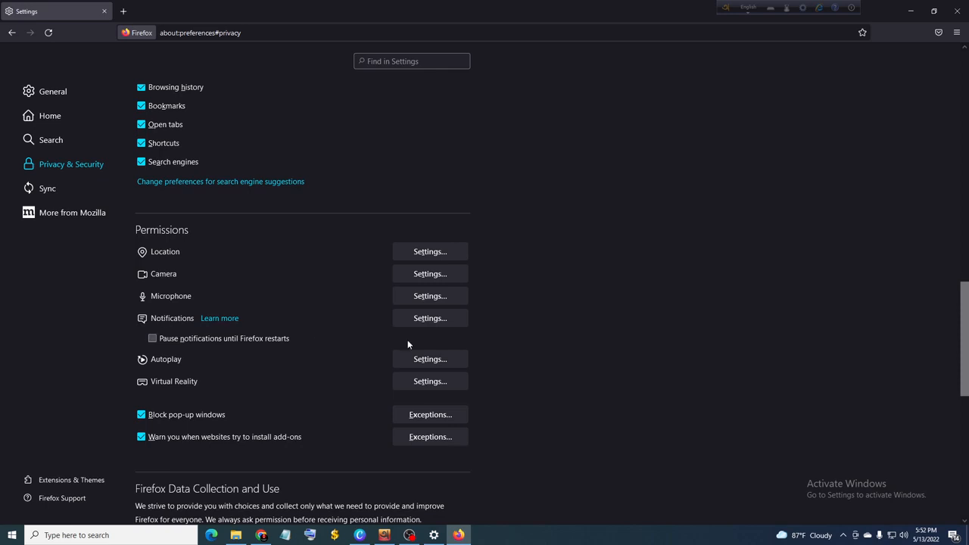
click(415, 318)
click(325, 391)
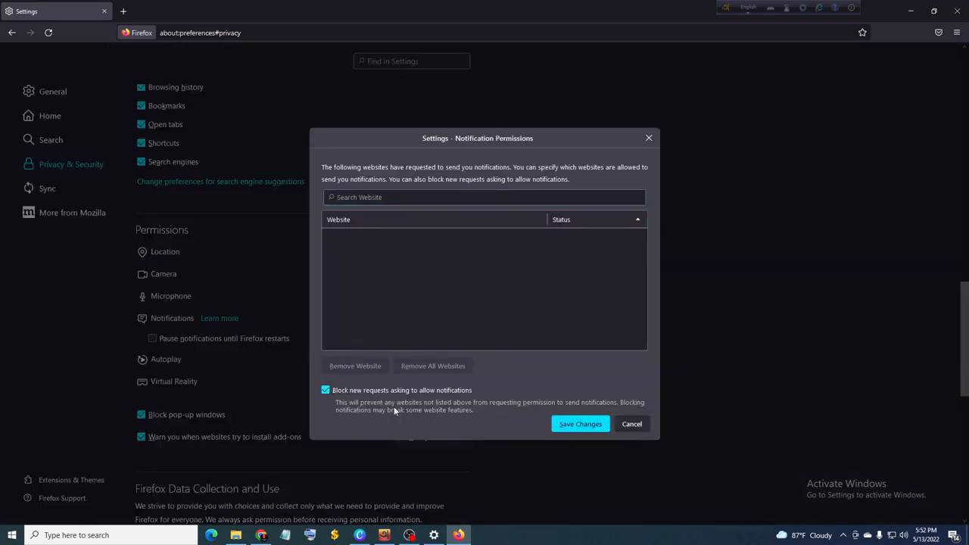
click(569, 426)
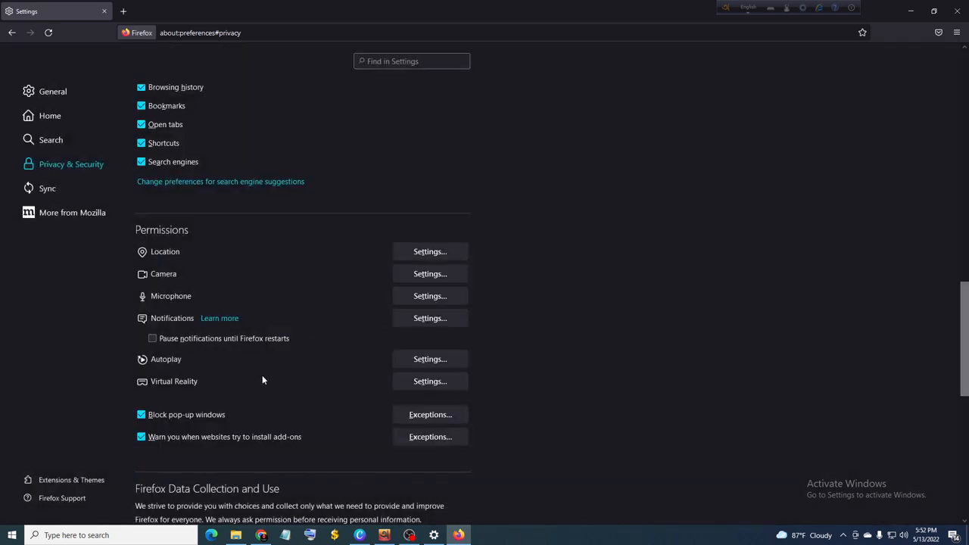
Step: Check the default autoplay permission without changing it, and review the data collection, security and HTTPS-Only Mode options
click(414, 363)
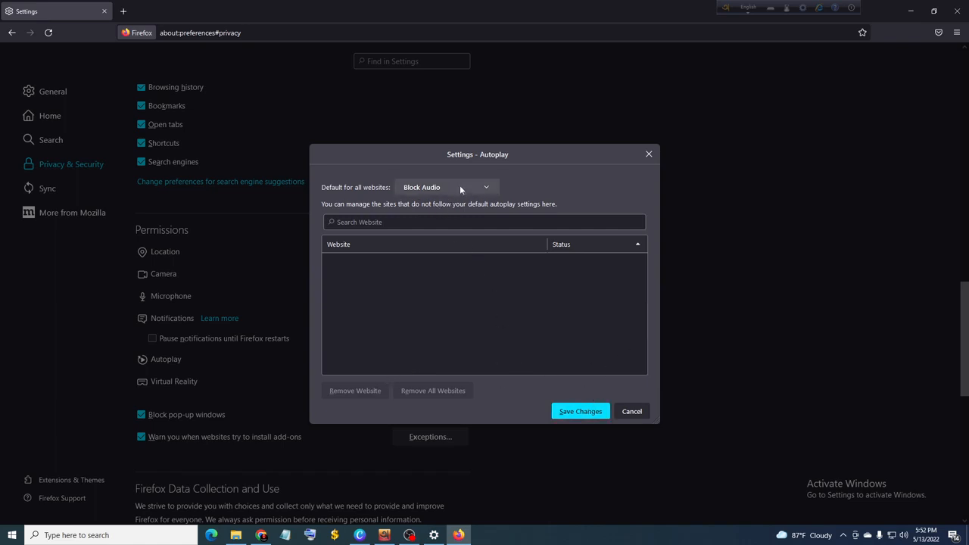
click(647, 155)
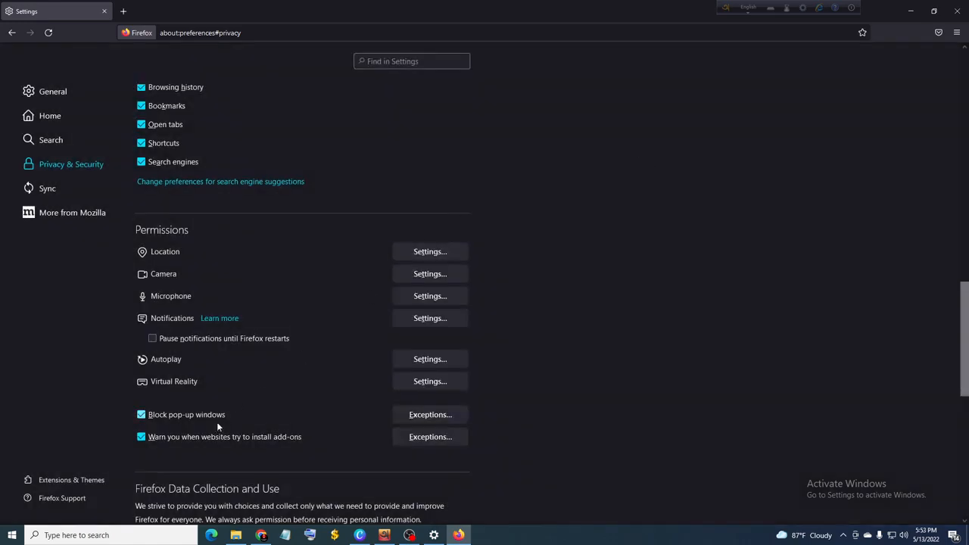
scroll(216, 422, down, 5)
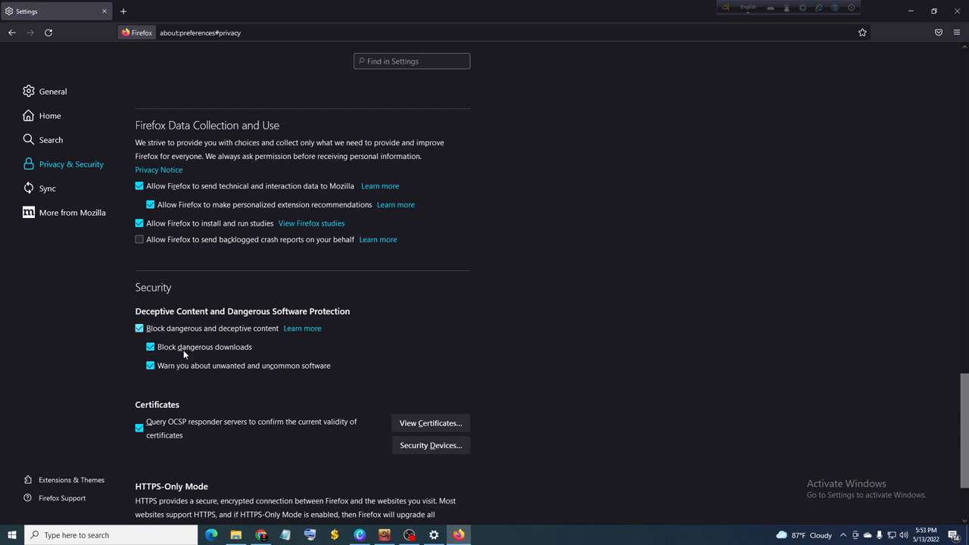
scroll(303, 421, down, 2)
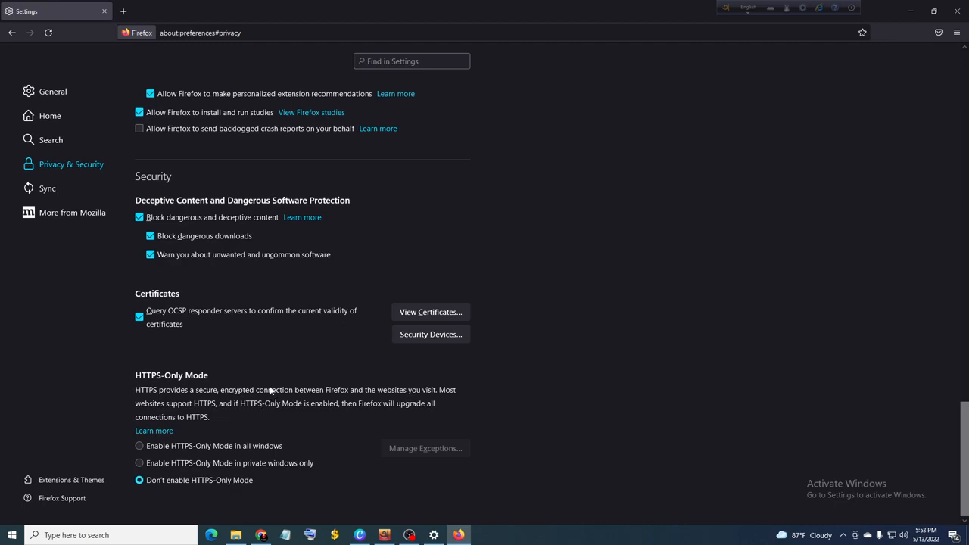
Step: Look back over the tracking protection, cookie, login and history options of the Privacy & Security settings
scroll(269, 402, up, 10)
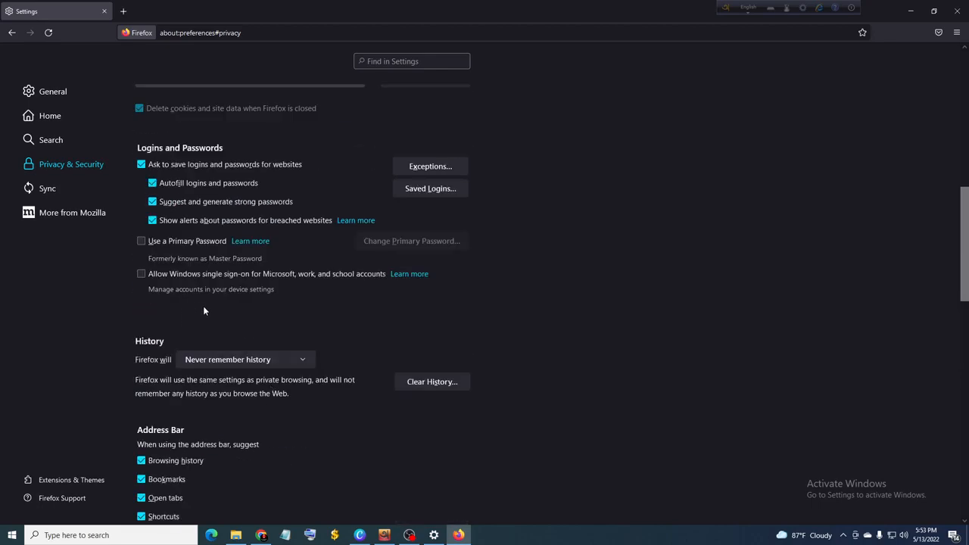
scroll(198, 295, up, 4)
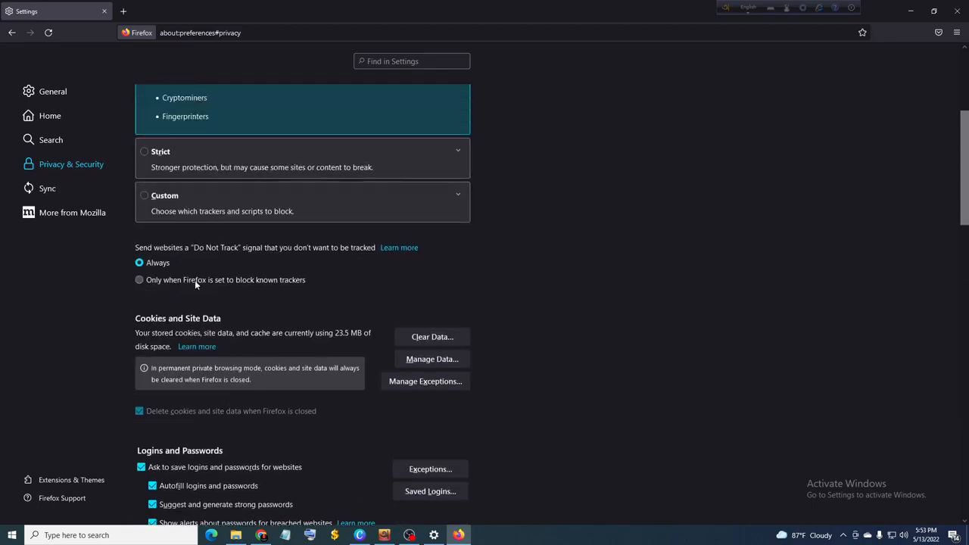
scroll(221, 238, down, 3)
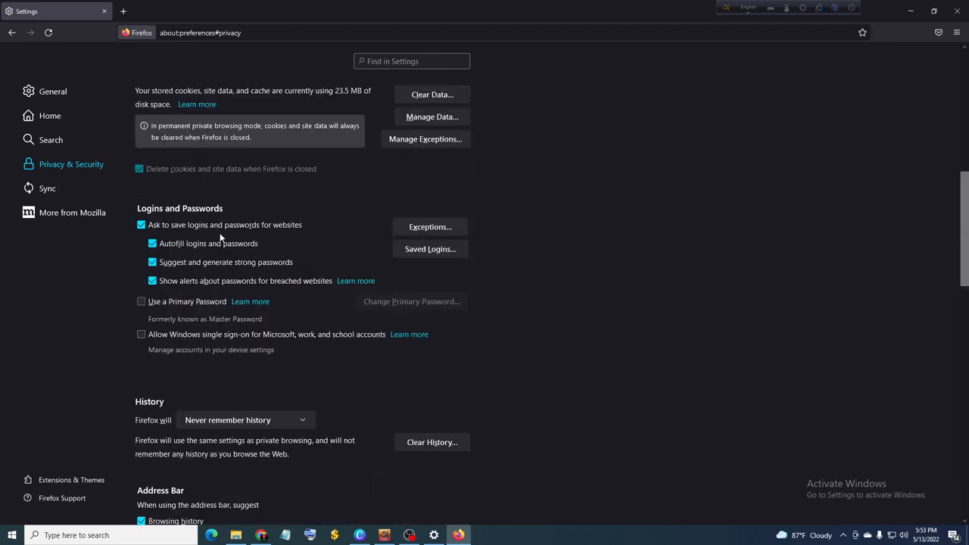
scroll(220, 238, up, 3)
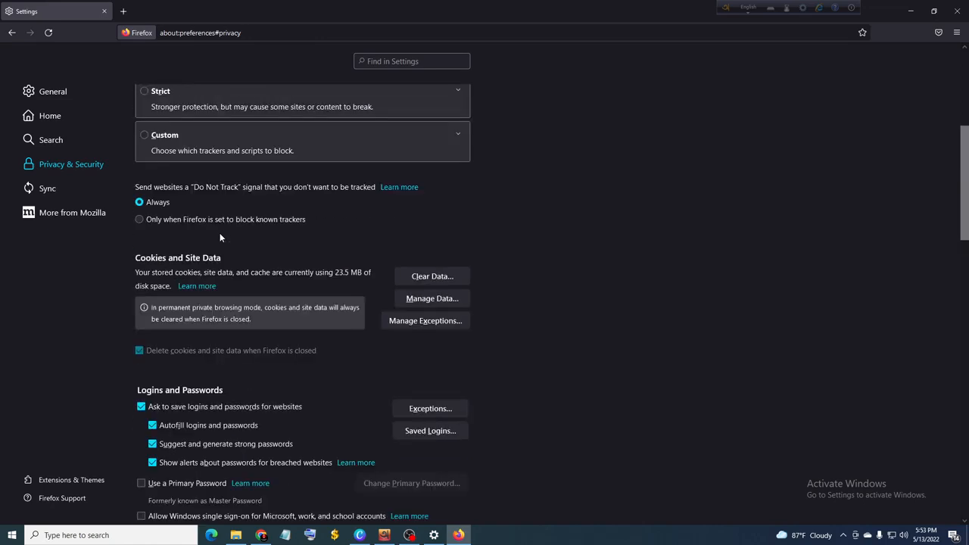
scroll(220, 233, up, 4)
scroll(219, 230, down, 7)
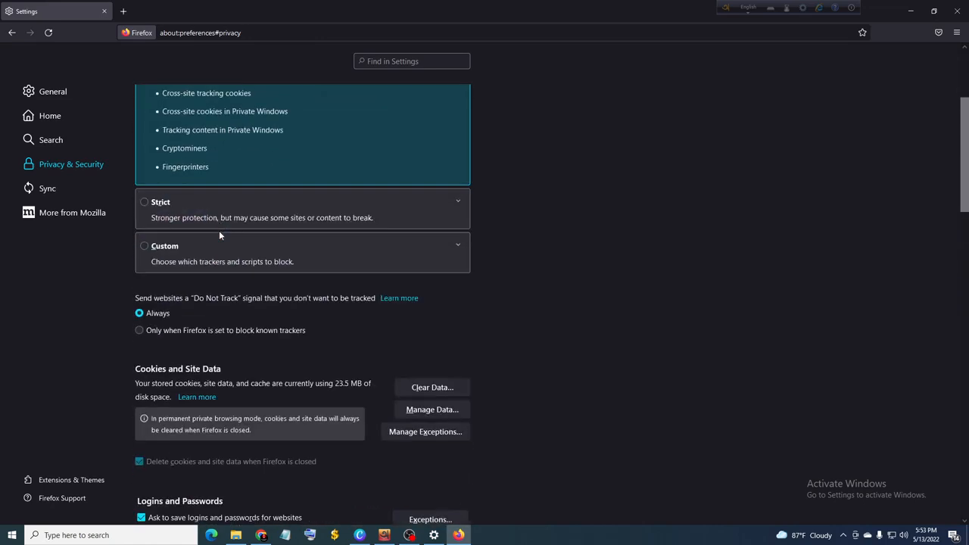
scroll(219, 230, down, 2)
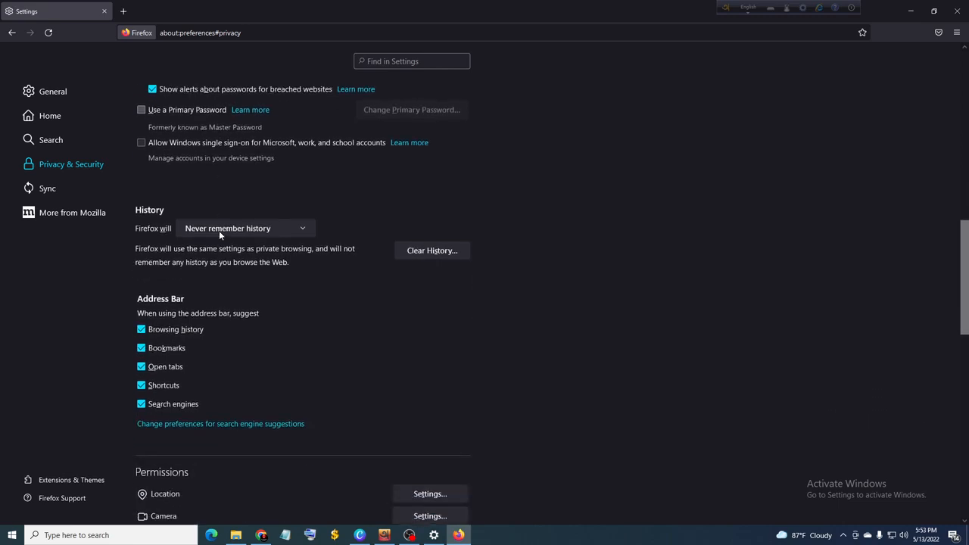
Step: Clear all history for the Everything time range, including browsing and download history, active logins, form and search history, cookies, cache and site settings
click(298, 227)
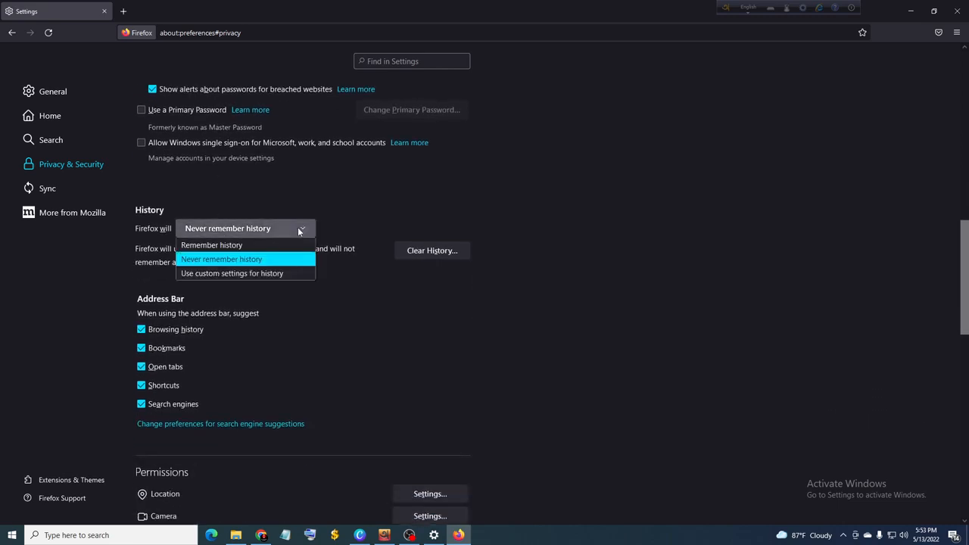
click(297, 227)
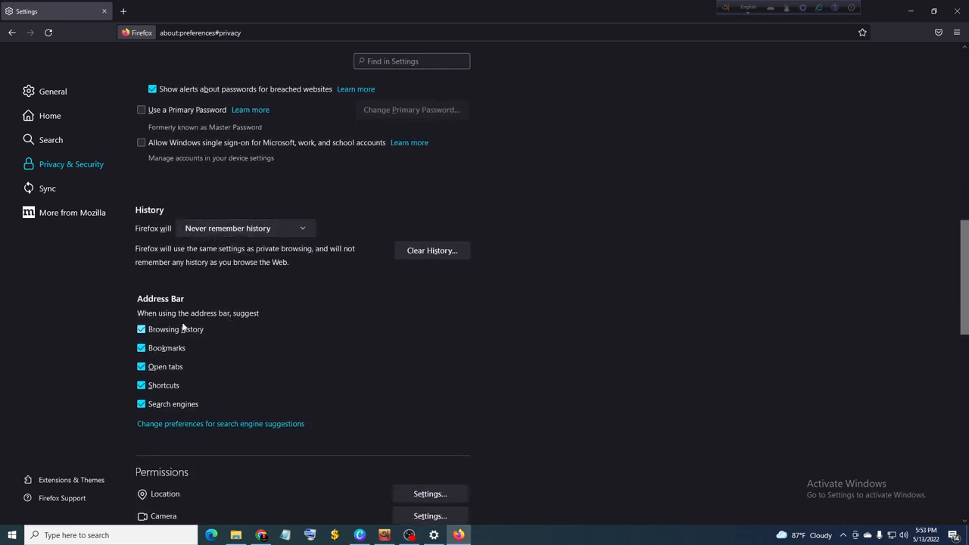
click(407, 253)
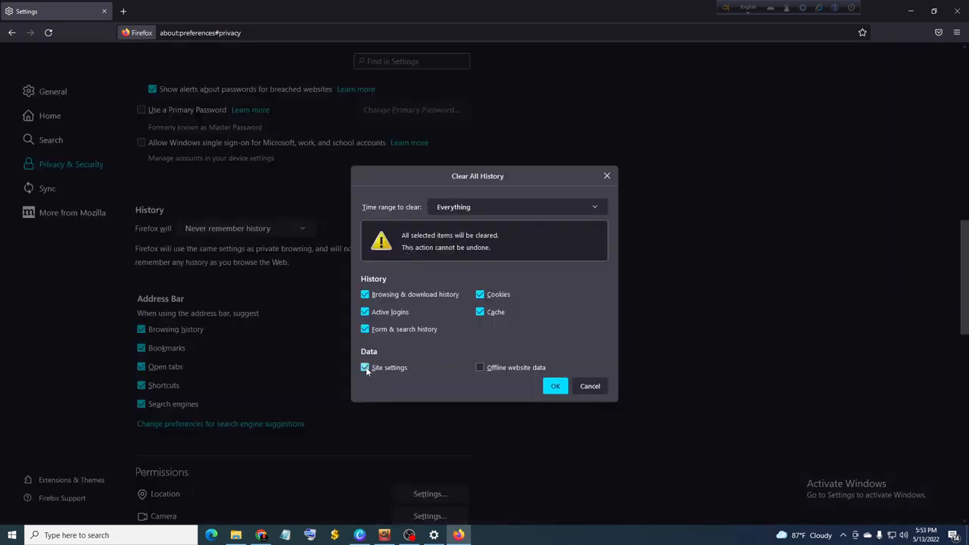
click(550, 208)
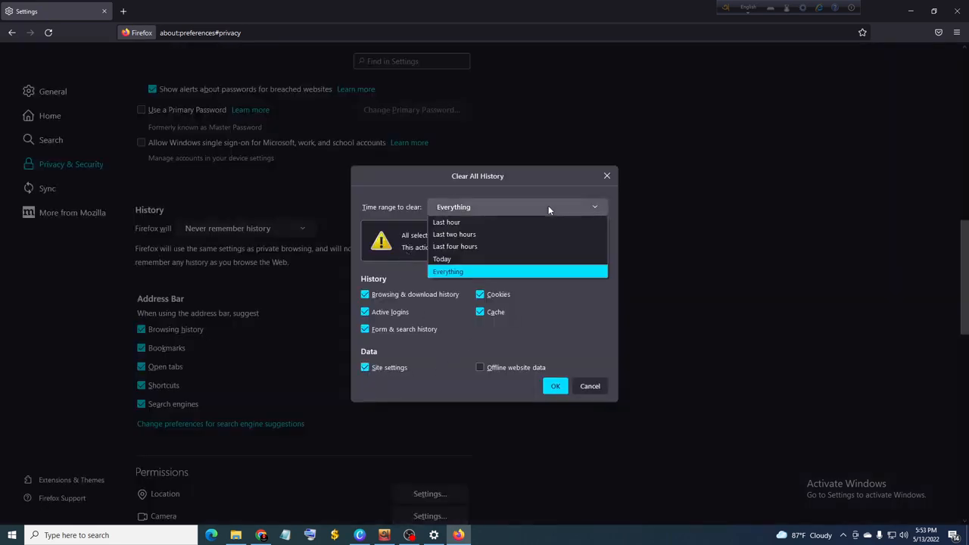
click(478, 272)
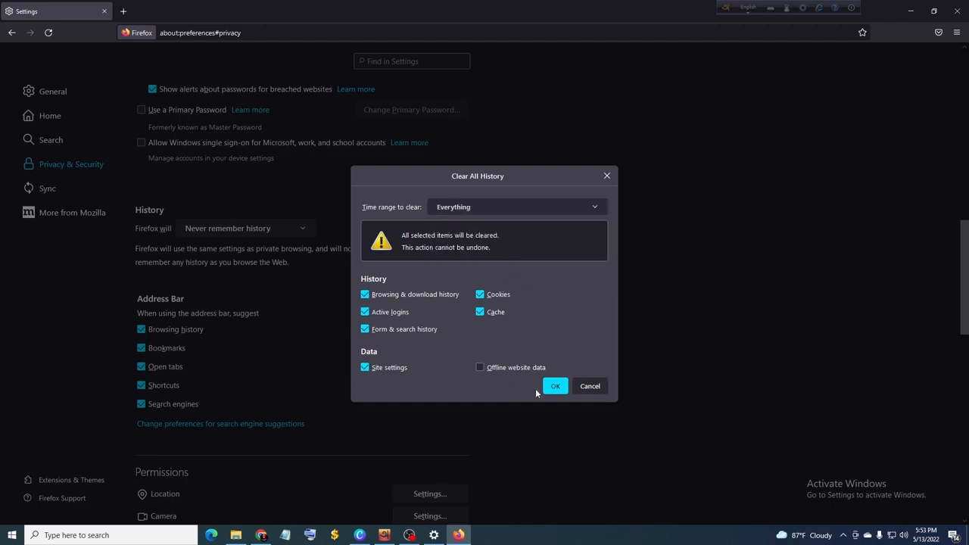
click(554, 387)
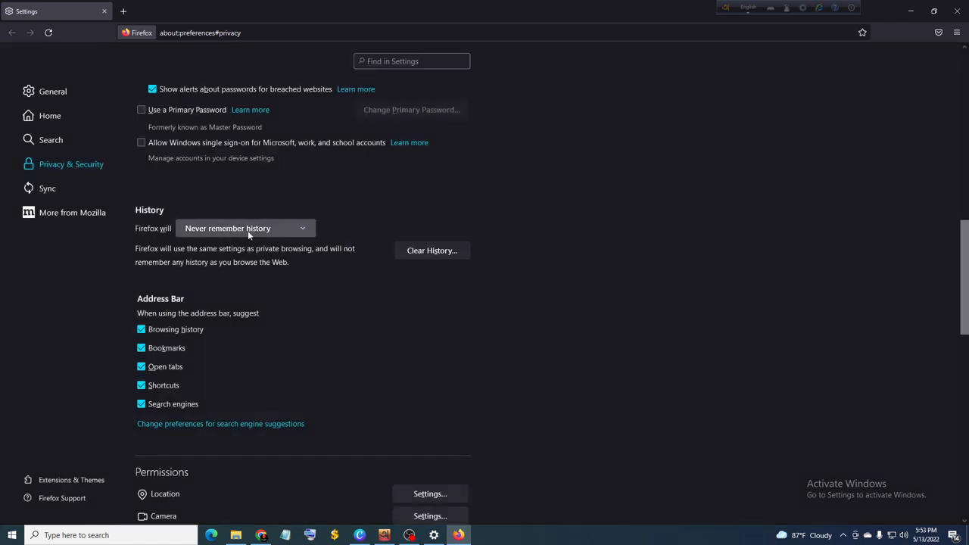
Step: Review the available history modes without changing the selection, and look over the data collection, security and tracking protection settings
click(285, 229)
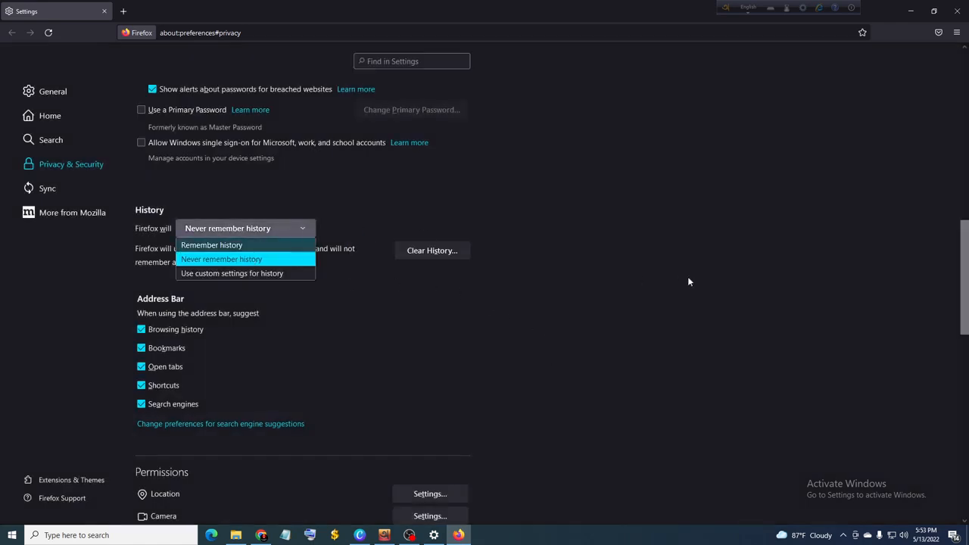
click(658, 281)
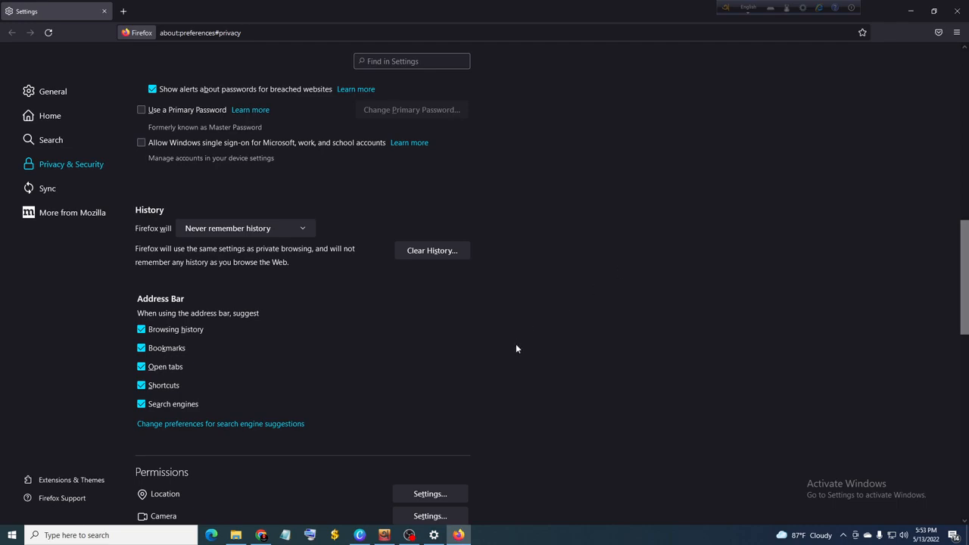
scroll(431, 352, down, 7)
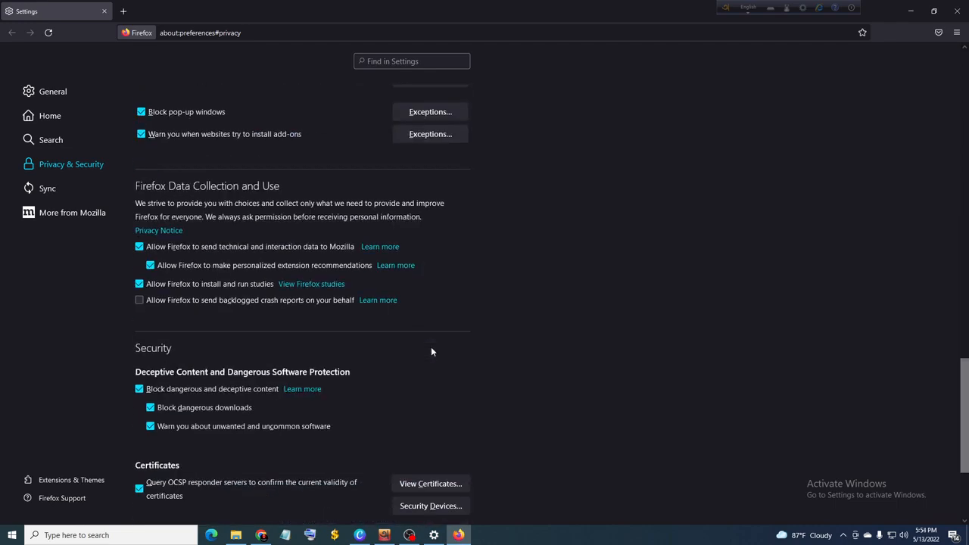
scroll(431, 351, up, 8)
scroll(431, 351, up, 8)
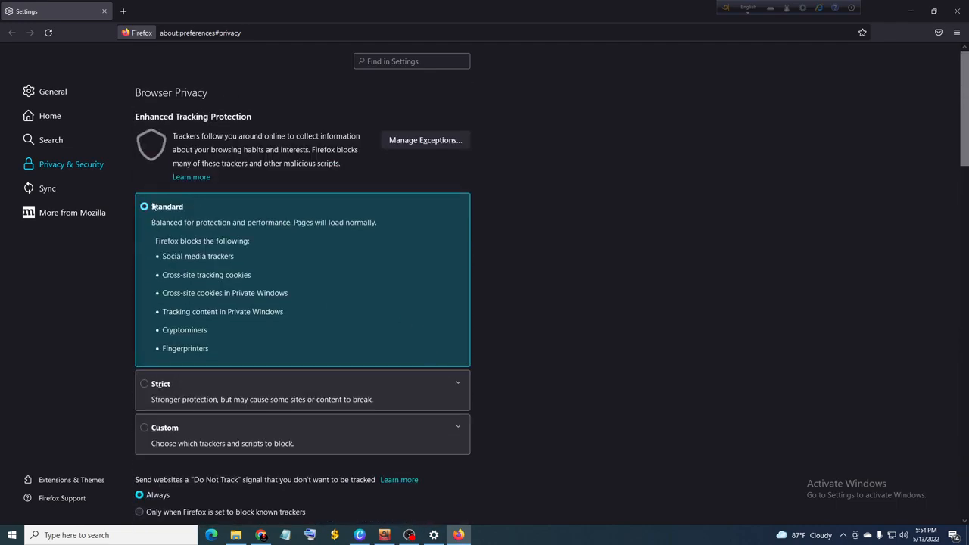
click(130, 35)
click(183, 32)
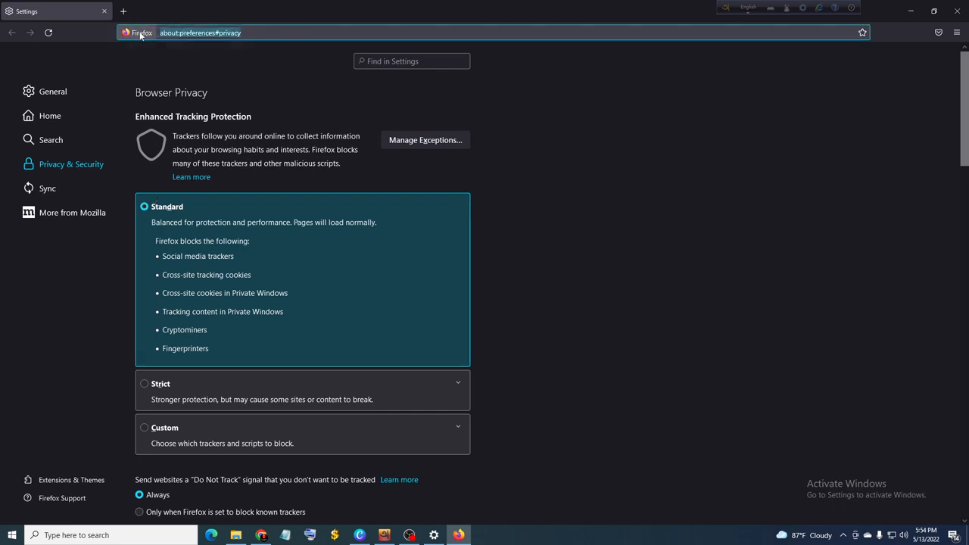
click(485, 124)
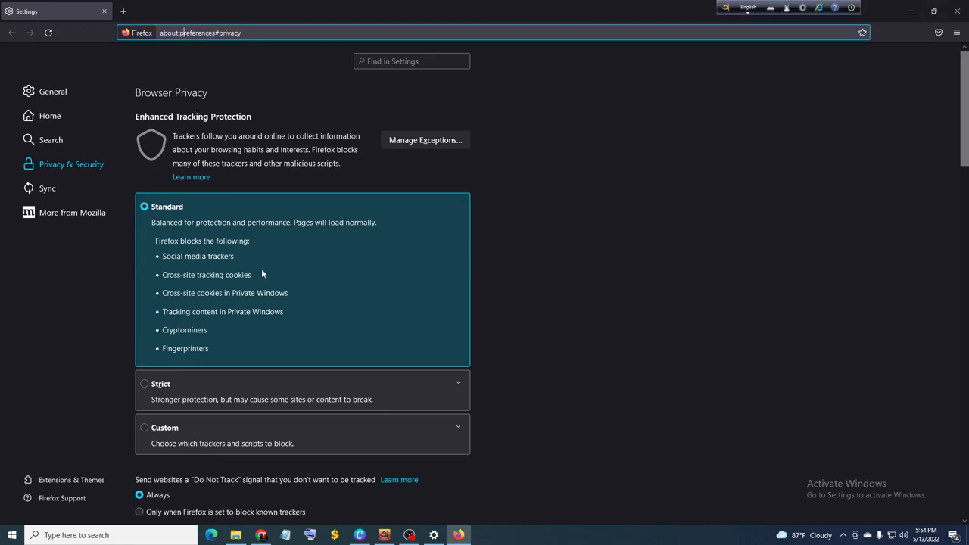
scroll(261, 268, down, 3)
click(407, 535)
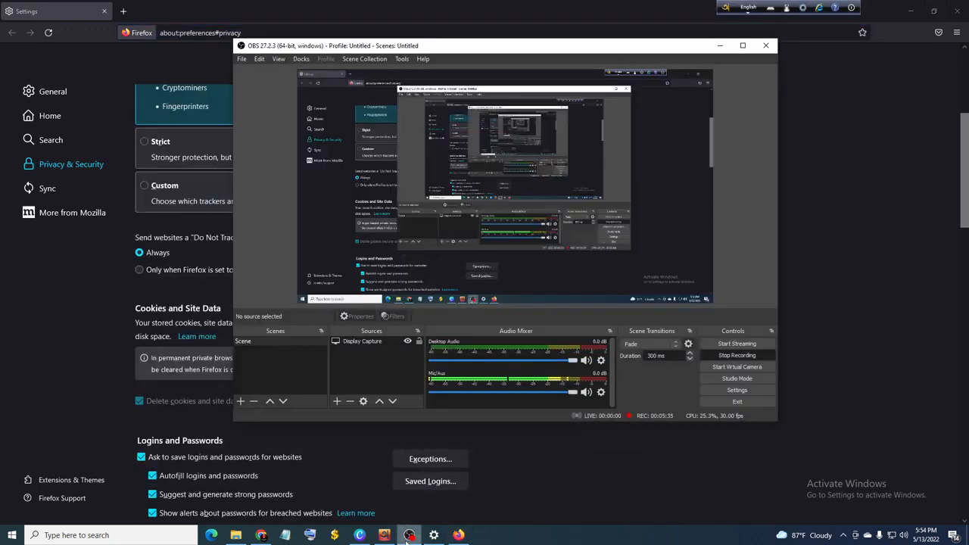